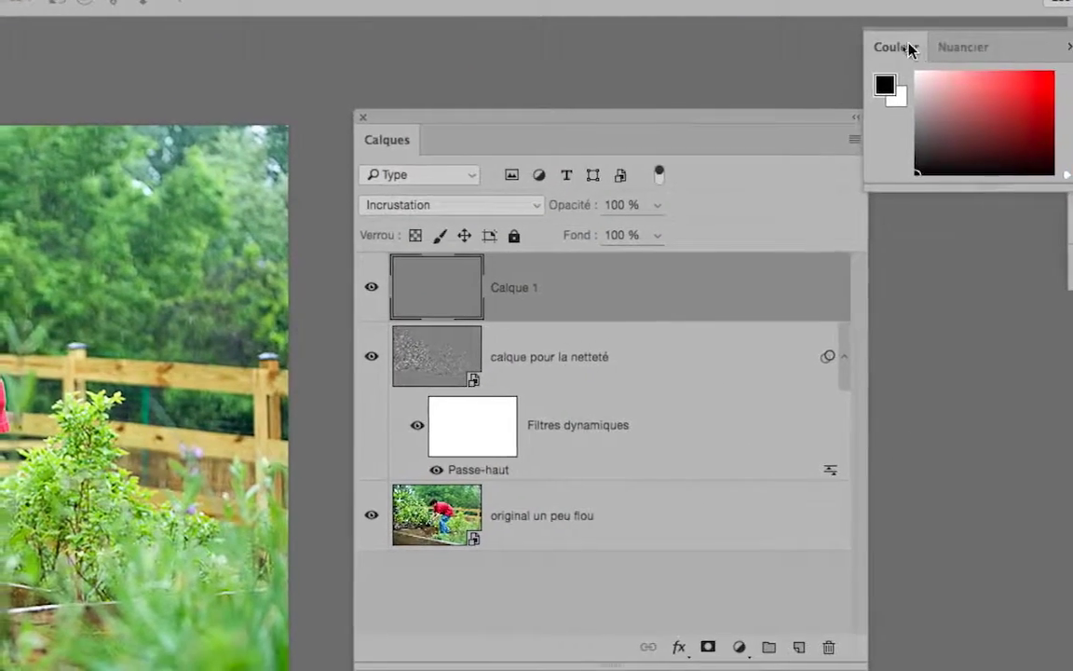
Detach the Couleur panel, stretch it into a tall colour ramp and collapse the Nuancier panel.
{"action": "left_click_drag", "start_coordinate": [877, 53], "coordinate": [912, 217]}
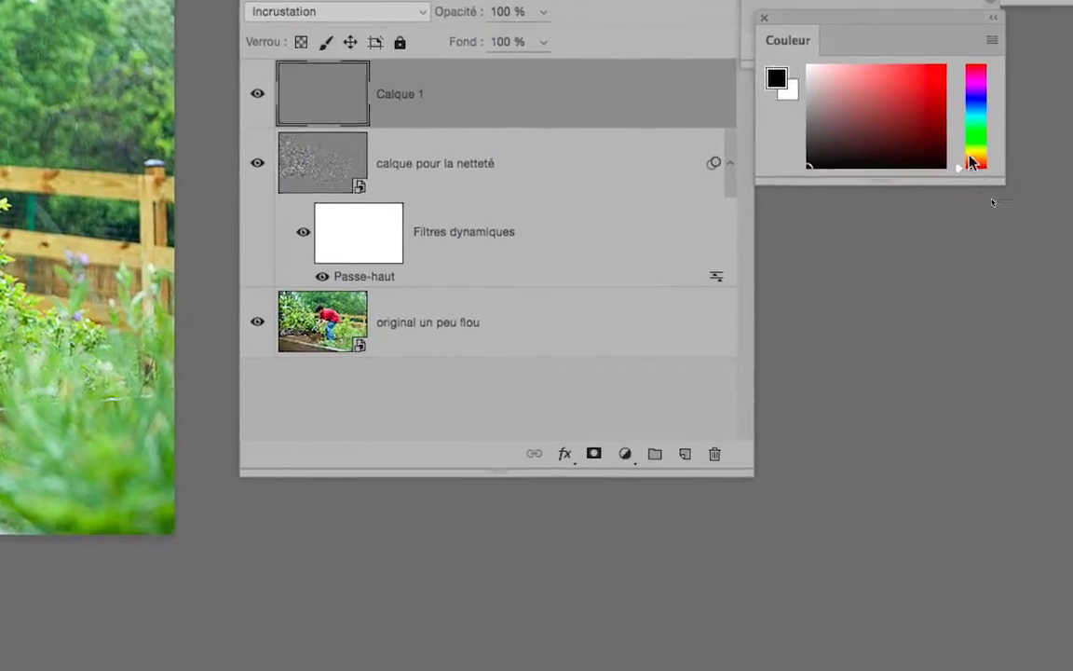
{"action": "left_click_drag", "start_coordinate": [982, 168], "coordinate": [962, 615]}
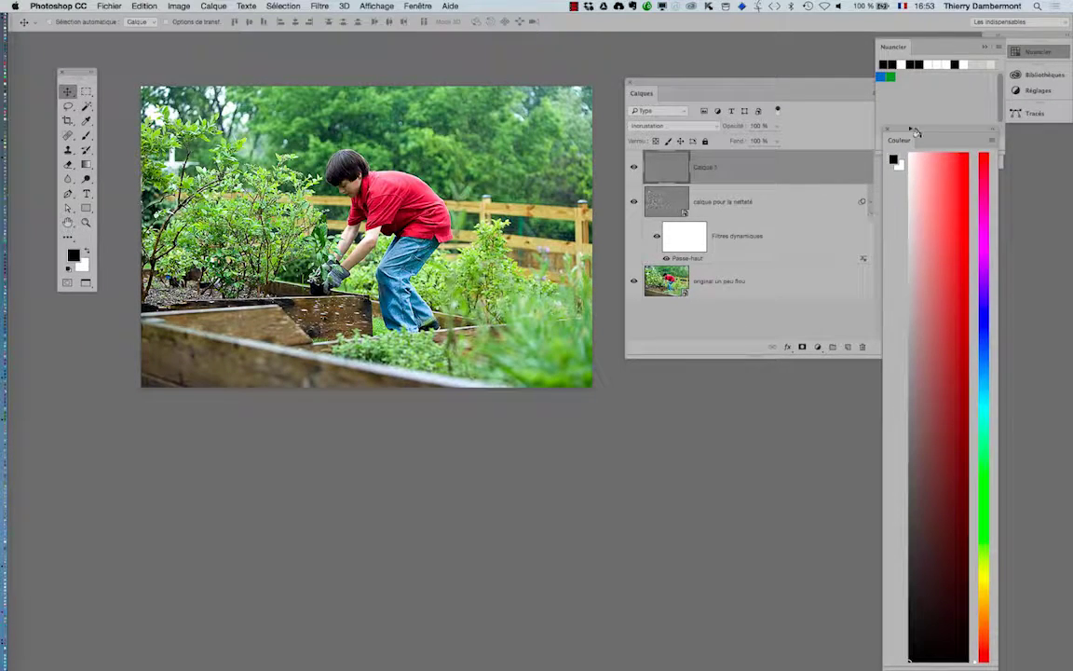
{"action": "left_click", "coordinate": [985, 46]}
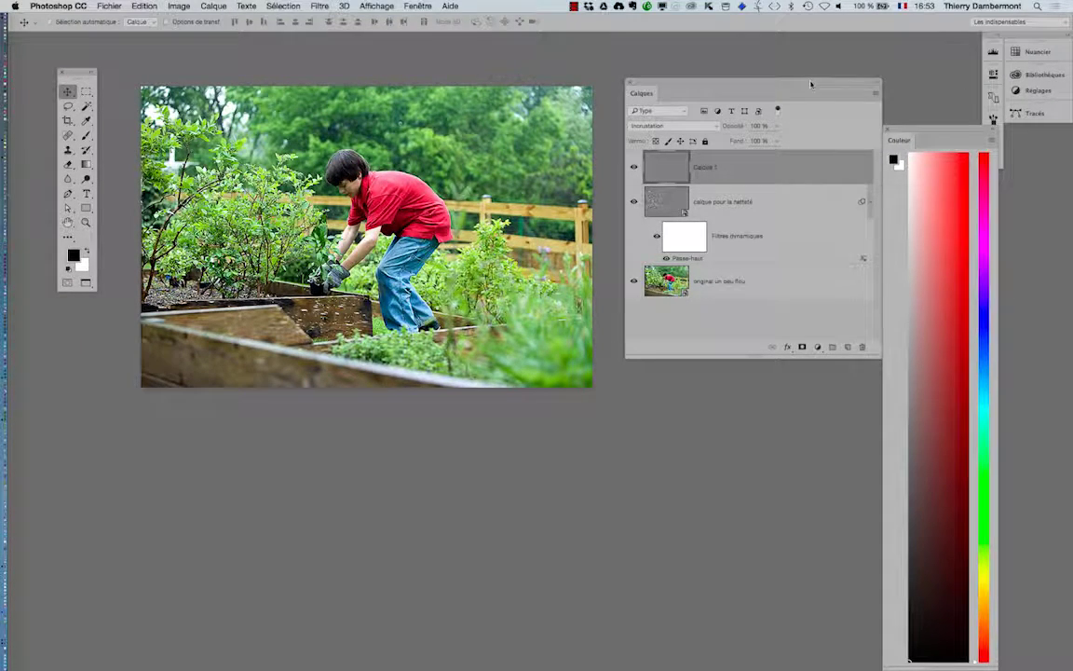
Make the Calques panel narrower and arrange it between the photo and the Couleur panel.
{"action": "left_click_drag", "start_coordinate": [811, 85], "coordinate": [771, 80]}
{"action": "left_click_drag", "start_coordinate": [839, 348], "coordinate": [771, 381]}
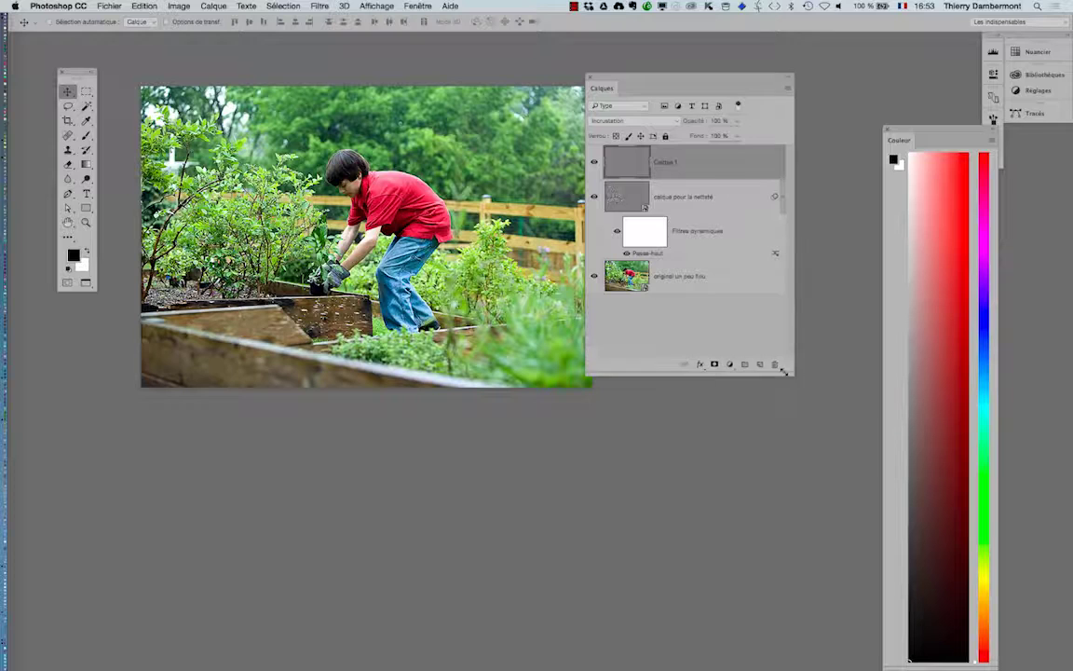
{"action": "left_click_drag", "start_coordinate": [657, 80], "coordinate": [684, 76]}
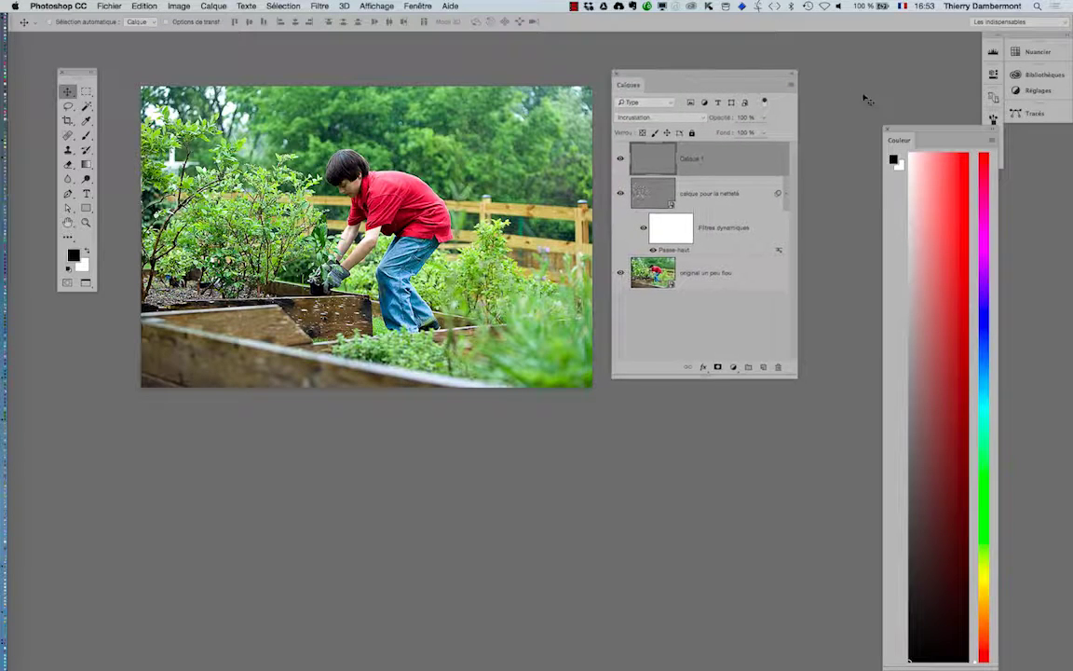
{"action": "left_click_drag", "start_coordinate": [911, 127], "coordinate": [859, 49]}
Set up the Brush tool with a neutral dark grey foreground and a large soft round tip.
{"action": "left_click", "coordinate": [855, 161]}
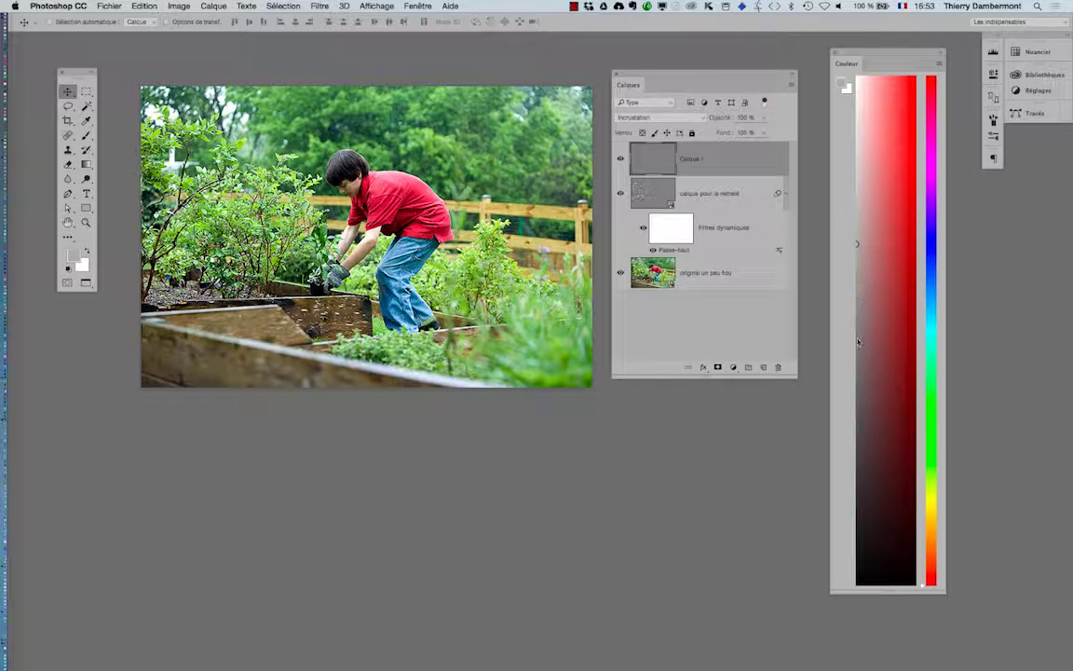
{"action": "left_click", "coordinate": [855, 401]}
{"action": "left_click", "coordinate": [87, 136]}
{"action": "left_click_drag", "start_coordinate": [369, 239], "coordinate": [451, 239]}
{"action": "left_click", "coordinate": [64, 26]}
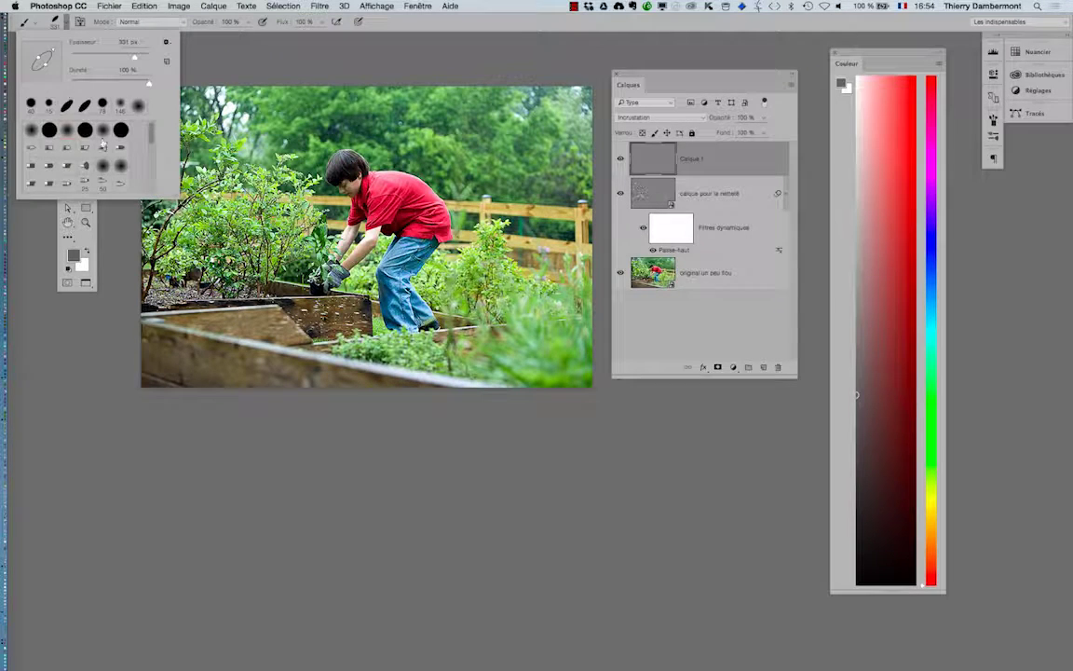
{"action": "left_click", "coordinate": [101, 132]}
{"action": "key", "text": "Return"}
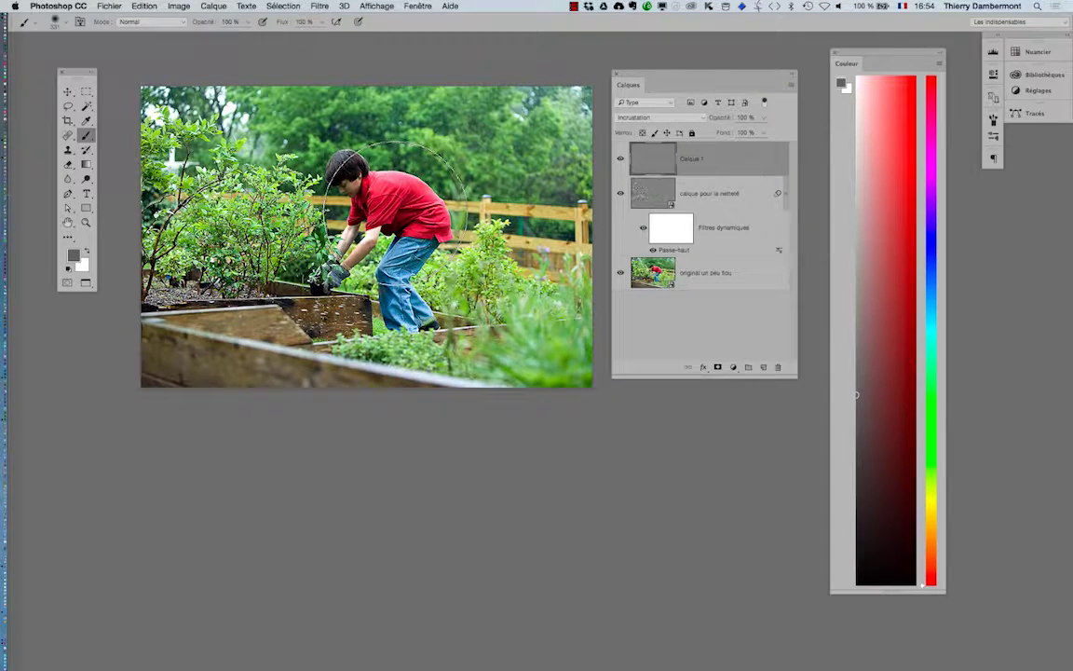
Paint dark grey over the surroundings of the boy on Calque 1 to darken the photo's background.
{"action": "mouse_move", "coordinate": [358, 214]}
{"action": "left_mouse_down"}
{"action": "mouse_move", "coordinate": [447, 214]}
{"action": "mouse_move", "coordinate": [368, 215]}
{"action": "left_mouse_up"}
{"action": "mouse_move", "coordinate": [220, 191]}
{"action": "left_mouse_down"}
{"action": "mouse_move", "coordinate": [205, 121]}
{"action": "mouse_move", "coordinate": [340, 96]}
{"action": "mouse_move", "coordinate": [542, 253]}
{"action": "mouse_move", "coordinate": [508, 71]}
{"action": "mouse_move", "coordinate": [551, 82]}
{"action": "left_mouse_up"}
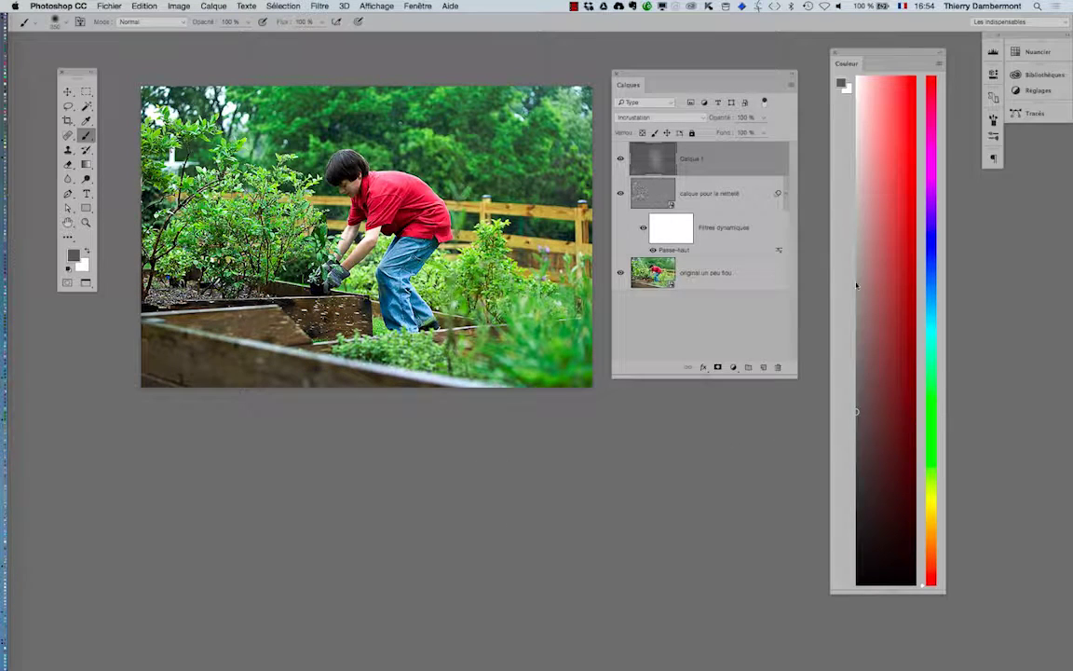
Try to lighten the boy with light grey brush strokes on Calque 1.
{"action": "left_click", "coordinate": [860, 224]}
{"action": "mouse_move", "coordinate": [380, 177]}
{"action": "left_mouse_down"}
{"action": "mouse_move", "coordinate": [352, 191]}
{"action": "mouse_move", "coordinate": [326, 250]}
{"action": "mouse_move", "coordinate": [399, 296]}
{"action": "left_mouse_up"}
{"action": "key", "text": "super+z"}
{"action": "mouse_move", "coordinate": [481, 269]}
{"action": "left_mouse_down"}
{"action": "mouse_move", "coordinate": [407, 269]}
{"action": "mouse_move", "coordinate": [434, 270]}
{"action": "left_mouse_up"}
{"action": "mouse_move", "coordinate": [320, 166]}
{"action": "left_mouse_down"}
{"action": "mouse_move", "coordinate": [358, 187]}
{"action": "mouse_move", "coordinate": [382, 247]}
{"action": "mouse_move", "coordinate": [364, 260]}
{"action": "left_mouse_up"}
{"action": "key", "text": "super+z"}
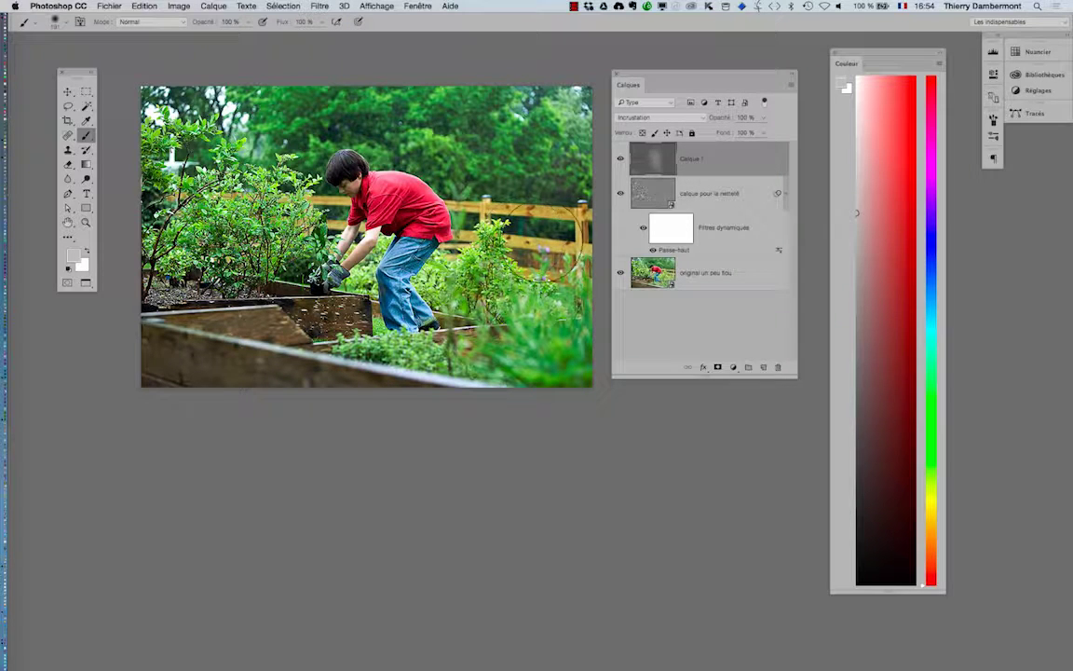
Paint a slightly darker light grey on Calque 1 over the boy, the foreground plants and the bush behind the planter to brighten them.
{"action": "left_click", "coordinate": [857, 258]}
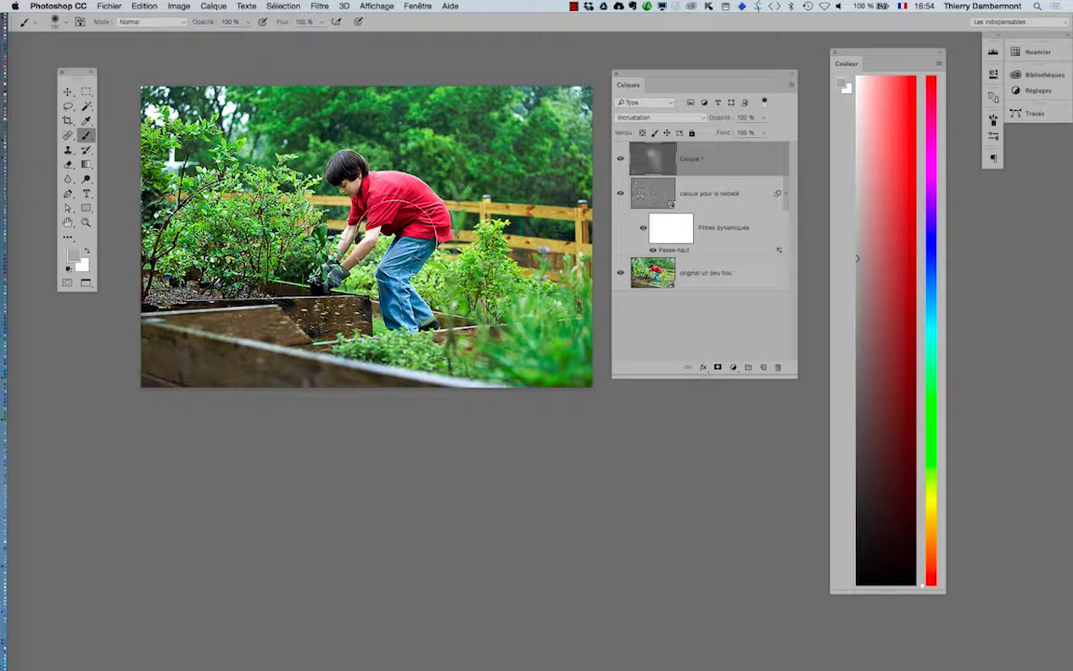
{"action": "left_click", "coordinate": [857, 274]}
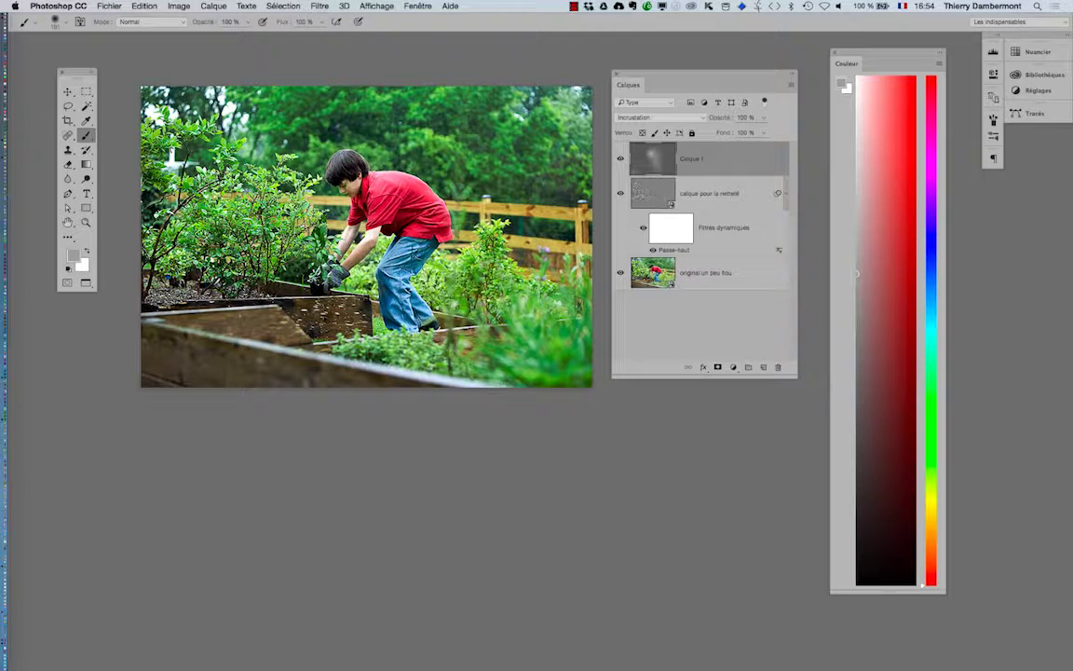
{"action": "mouse_move", "coordinate": [407, 233]}
{"action": "left_mouse_down"}
{"action": "mouse_move", "coordinate": [334, 257]}
{"action": "mouse_move", "coordinate": [396, 302]}
{"action": "left_mouse_up"}
{"action": "mouse_move", "coordinate": [451, 250]}
{"action": "left_mouse_down"}
{"action": "mouse_move", "coordinate": [483, 311]}
{"action": "mouse_move", "coordinate": [531, 349]}
{"action": "left_mouse_up"}
{"action": "mouse_move", "coordinate": [196, 233]}
{"action": "left_mouse_down"}
{"action": "mouse_move", "coordinate": [132, 293]}
{"action": "mouse_move", "coordinate": [203, 363]}
{"action": "left_mouse_up"}
Paint dark grey with a larger brush on Calque 1 over the trees behind the fence and the nearby plants.
{"action": "left_click_drag", "start_coordinate": [856, 288], "coordinate": [857, 369]}
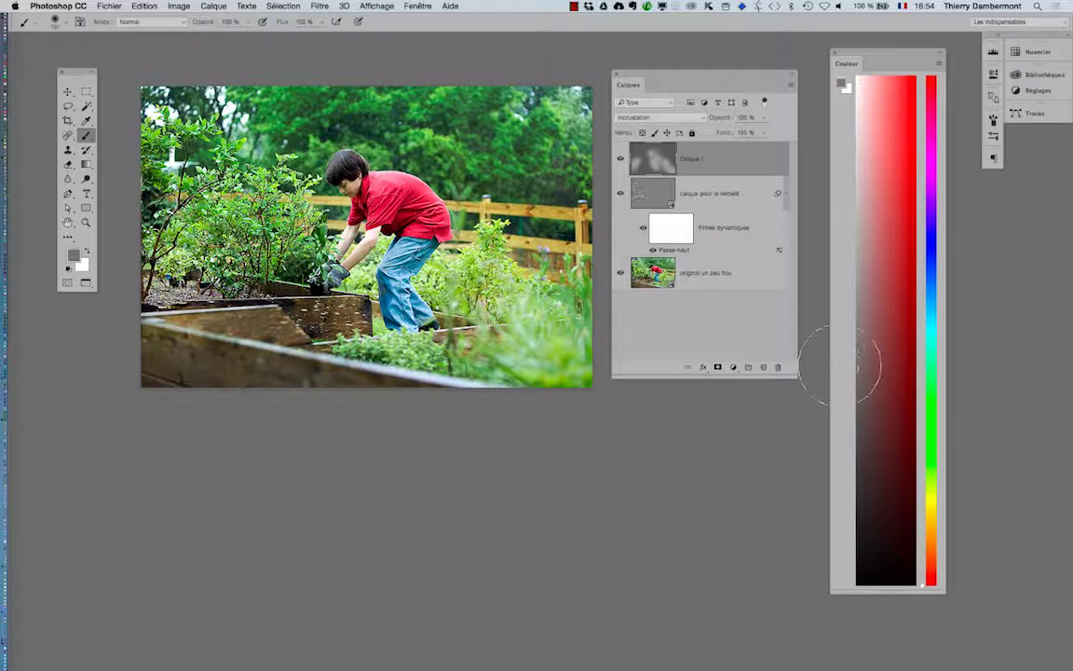
{"action": "left_click_drag", "start_coordinate": [415, 233], "coordinate": [443, 233]}
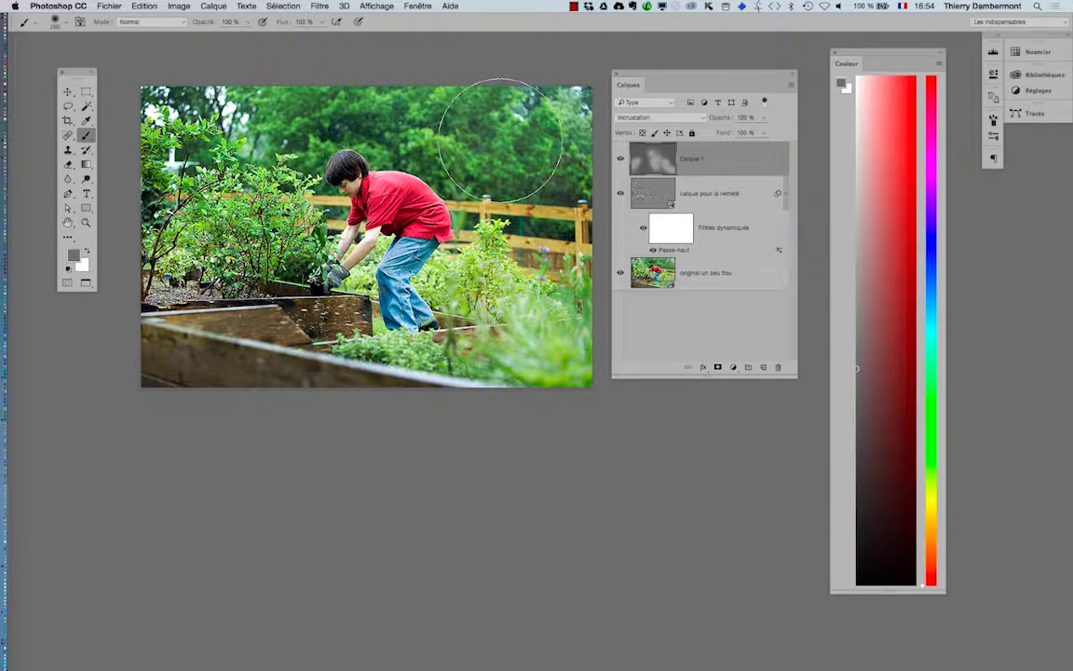
{"action": "left_click", "coordinate": [859, 428]}
{"action": "mouse_move", "coordinate": [550, 125]}
{"action": "left_mouse_down"}
{"action": "mouse_move", "coordinate": [566, 271]}
{"action": "mouse_move", "coordinate": [495, 225]}
{"action": "mouse_move", "coordinate": [526, 285]}
{"action": "mouse_move", "coordinate": [509, 322]}
{"action": "left_mouse_up"}
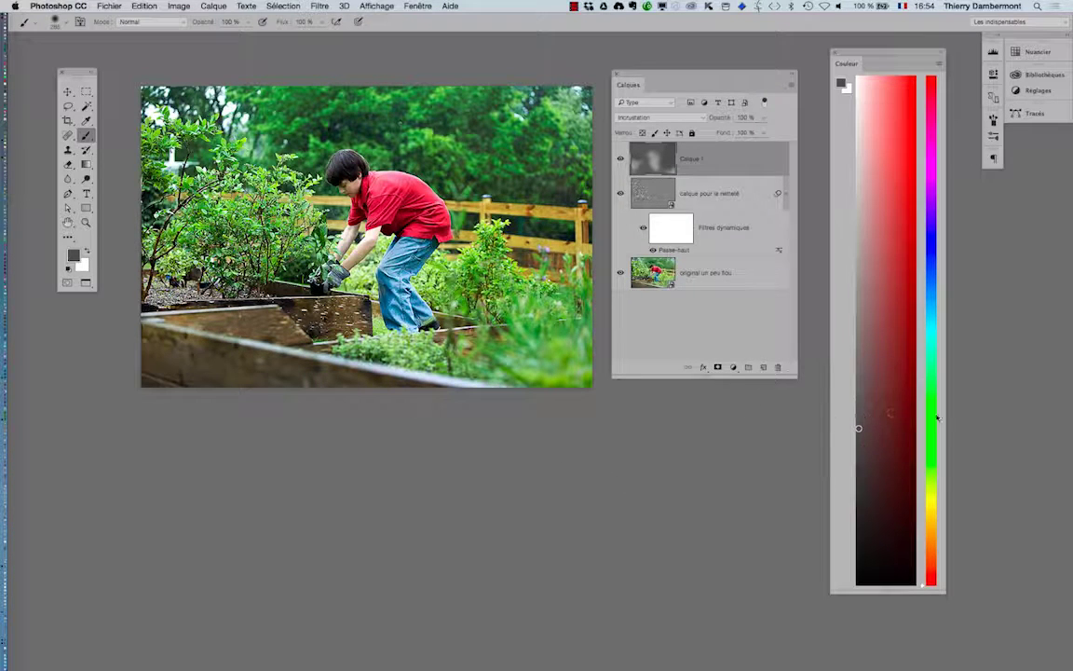
Reduce the brush to about 62 px and brighten the boy's face on Calque 1 with light grey.
{"action": "left_click", "coordinate": [857, 201]}
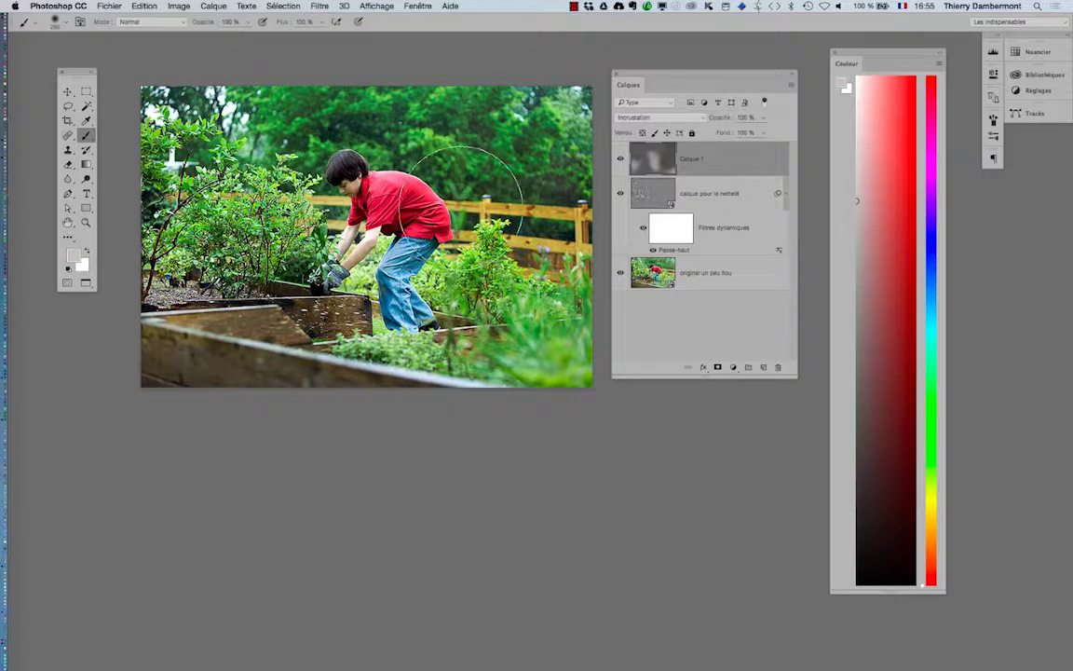
{"action": "left_click", "coordinate": [857, 267]}
{"action": "left_click_drag", "start_coordinate": [354, 183], "coordinate": [300, 164]}
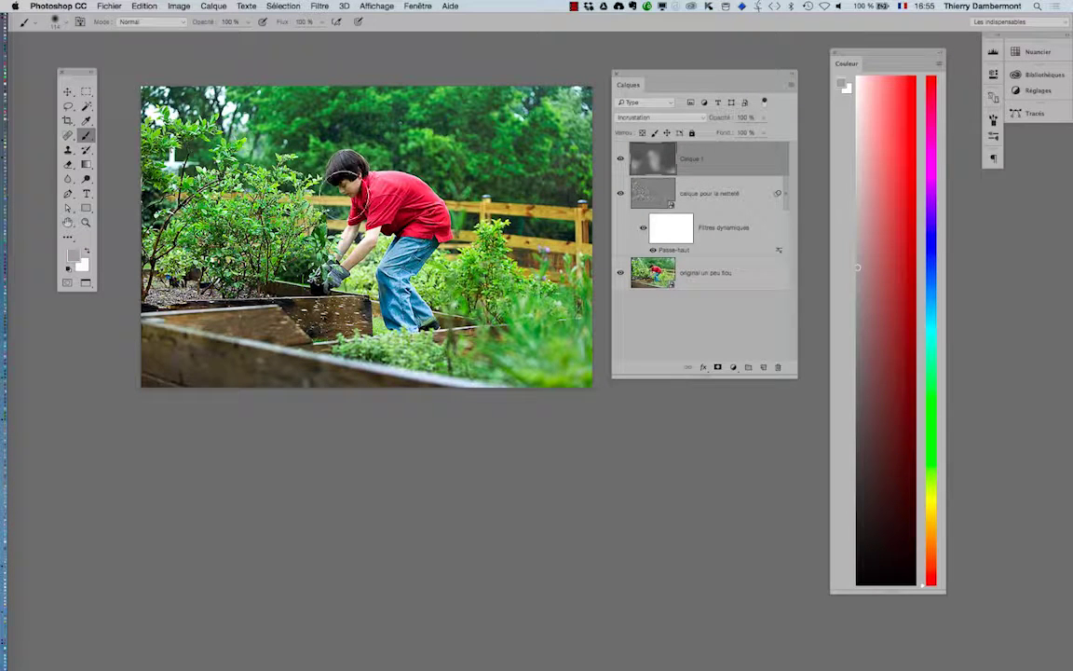
{"action": "left_click_drag", "start_coordinate": [336, 209], "coordinate": [312, 207]}
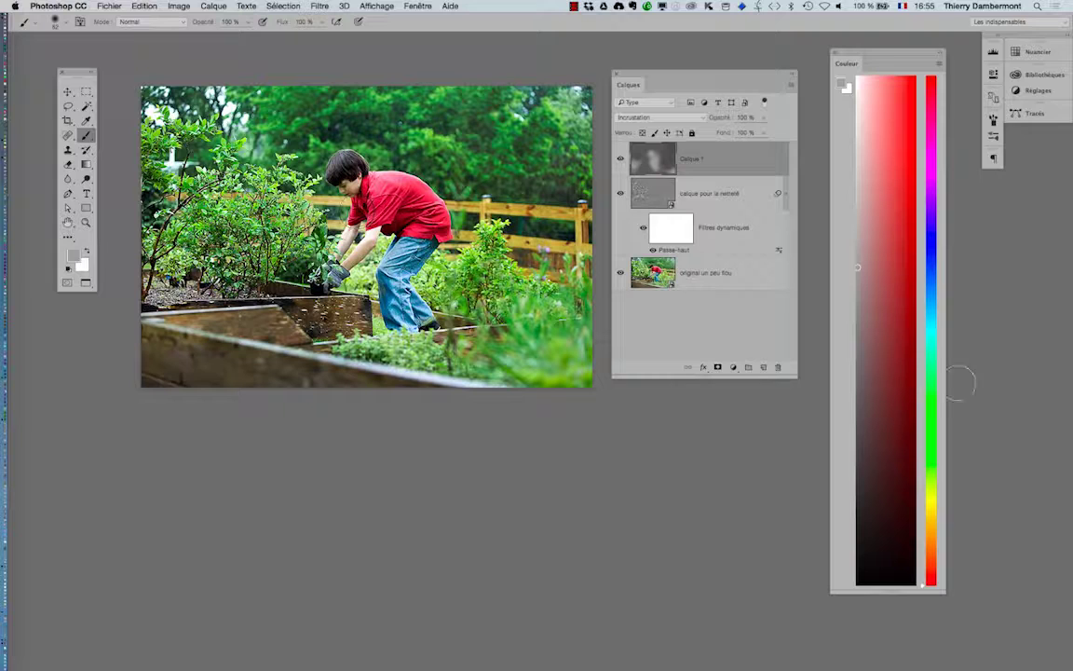
{"action": "left_click", "coordinate": [857, 244]}
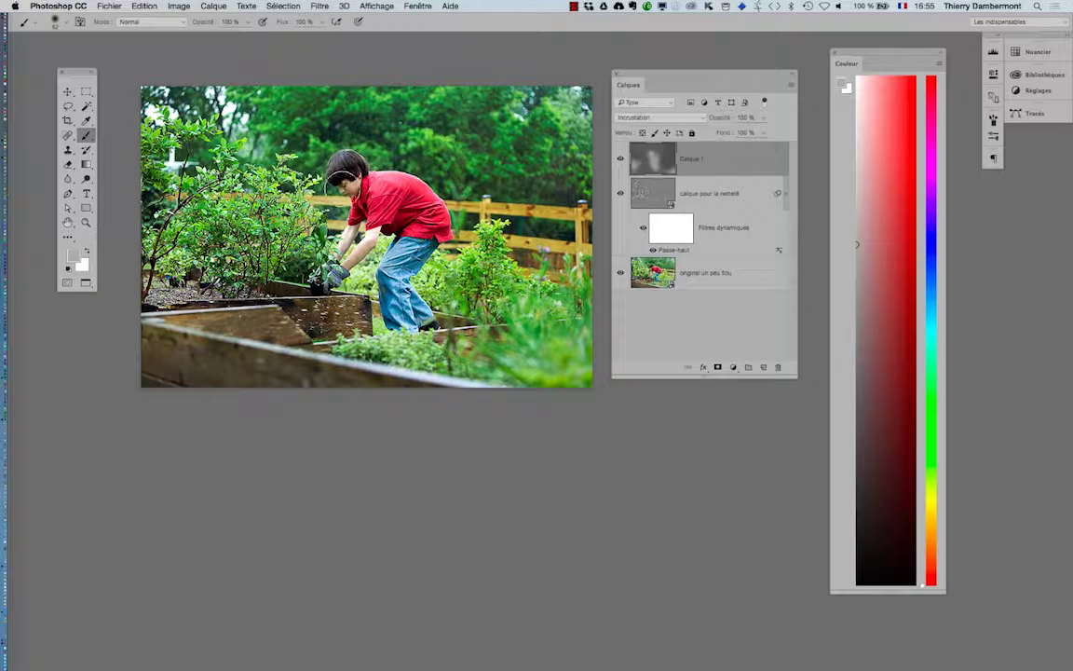
Compare the photo before and after the light and shadow painting by toggling the visibility of Calque 1.
{"action": "left_click", "coordinate": [621, 161]}
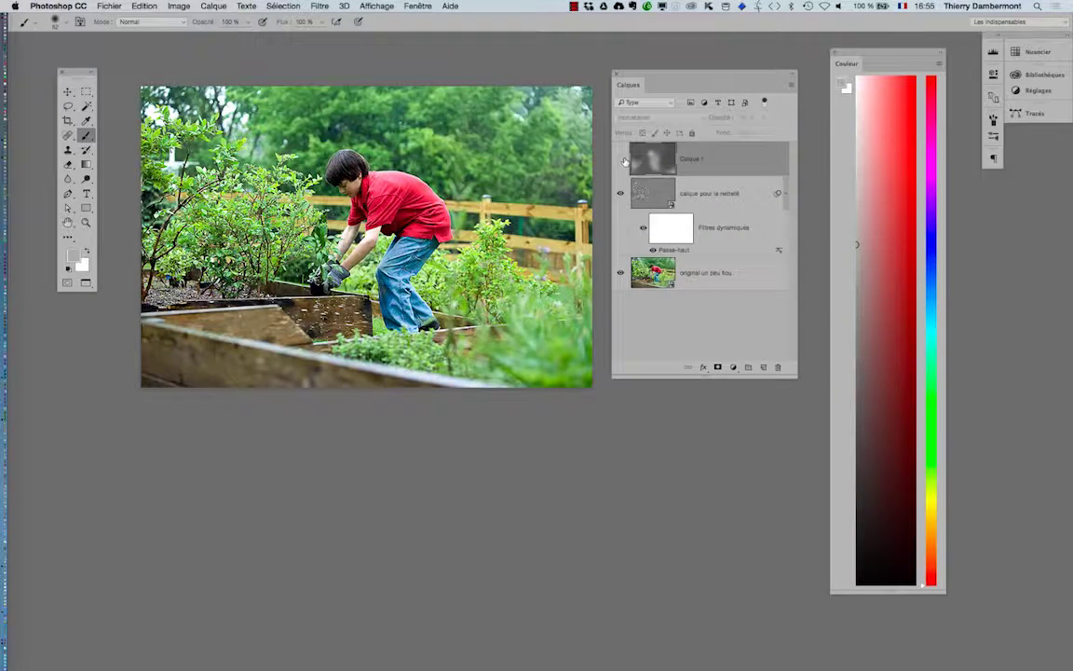
{"action": "left_click", "coordinate": [620, 160]}
{"action": "left_click", "coordinate": [621, 160]}
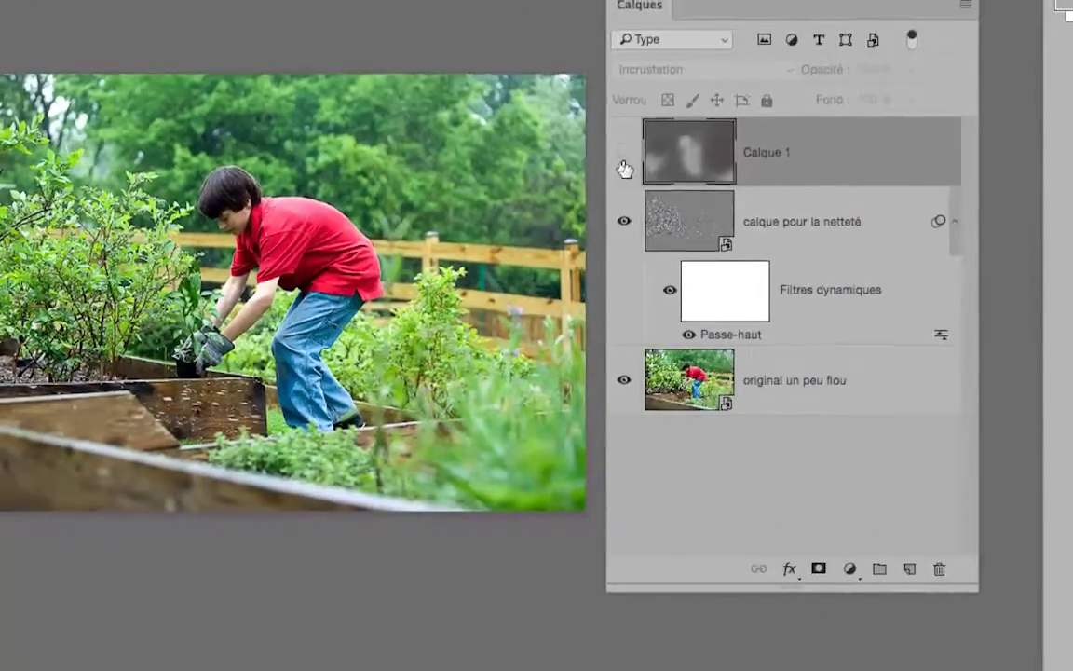
{"action": "left_click", "coordinate": [715, 128]}
{"action": "left_click", "coordinate": [624, 158]}
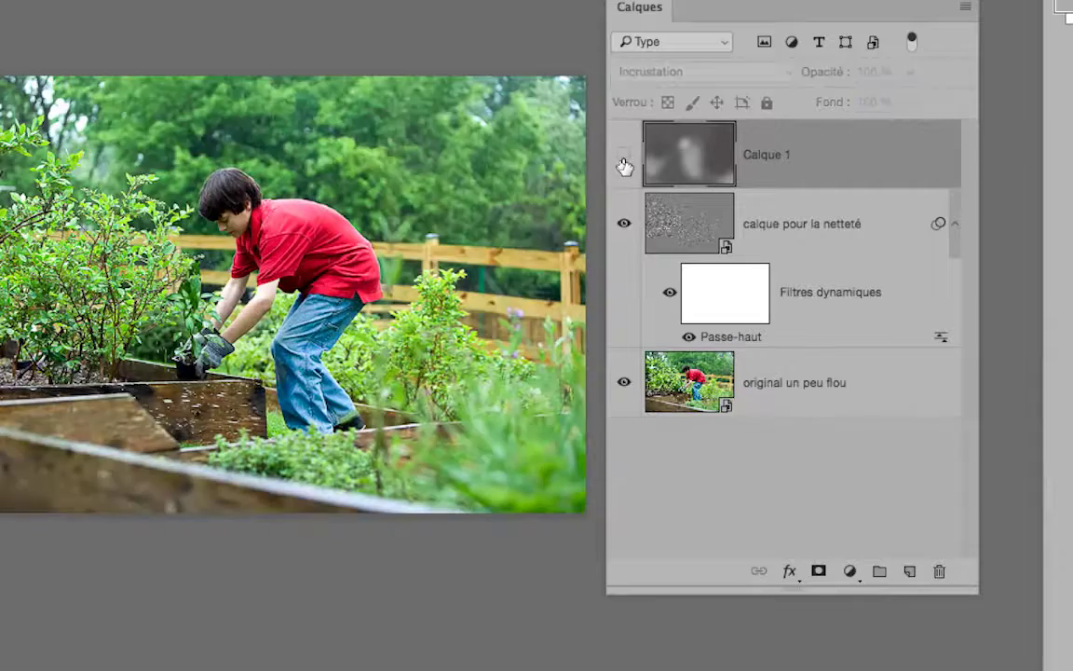
{"action": "left_click", "coordinate": [624, 158]}
{"action": "left_click", "coordinate": [624, 158]}
{"action": "left_click", "coordinate": [624, 158]}
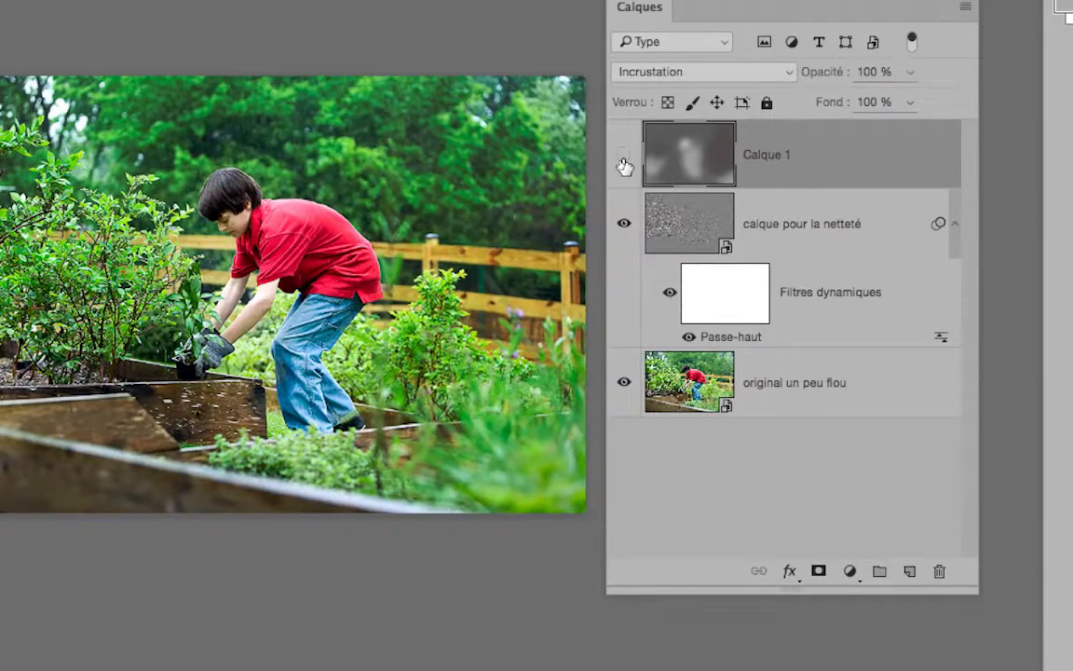
{"action": "left_click", "coordinate": [624, 165]}
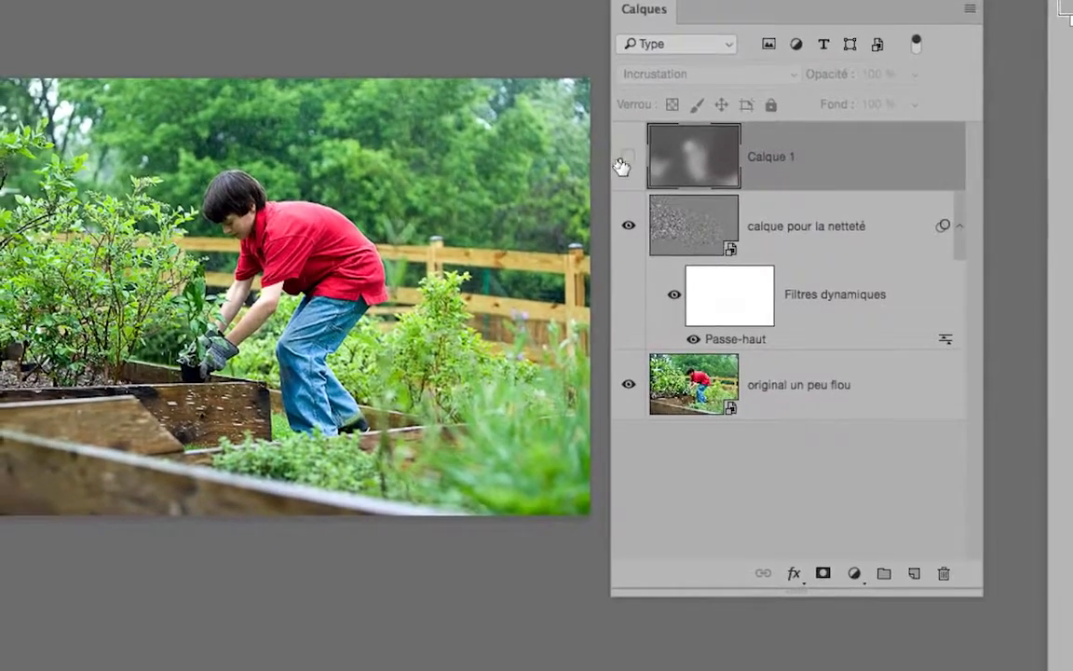
{"action": "left_click", "coordinate": [570, 177]}
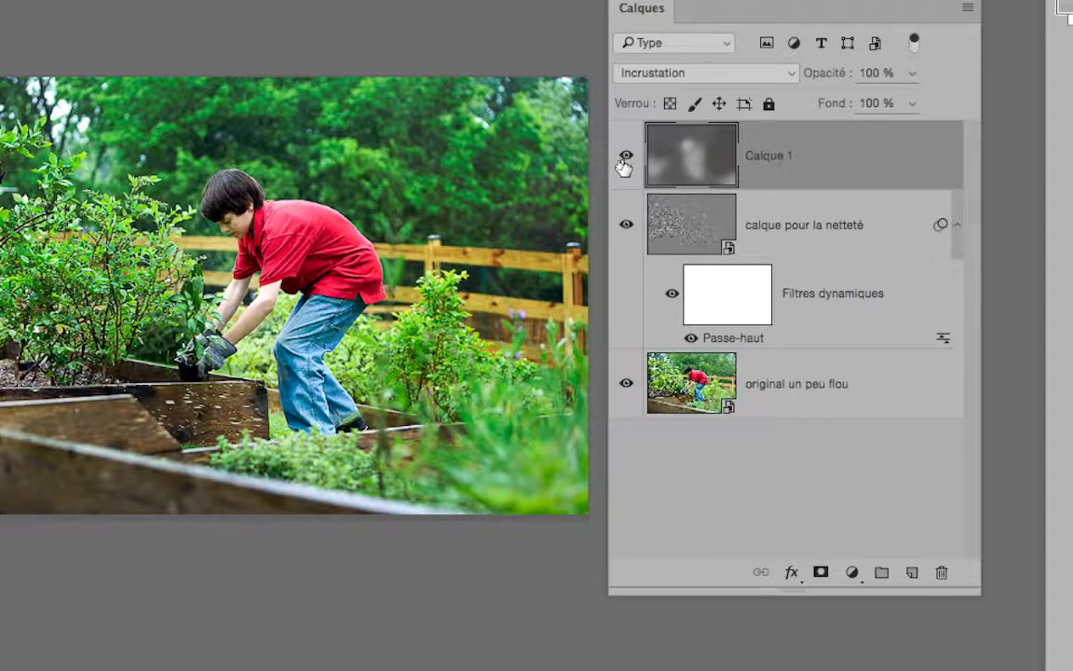
{"action": "left_click", "coordinate": [624, 168]}
{"action": "left_click", "coordinate": [624, 168]}
{"action": "left_click", "coordinate": [624, 168]}
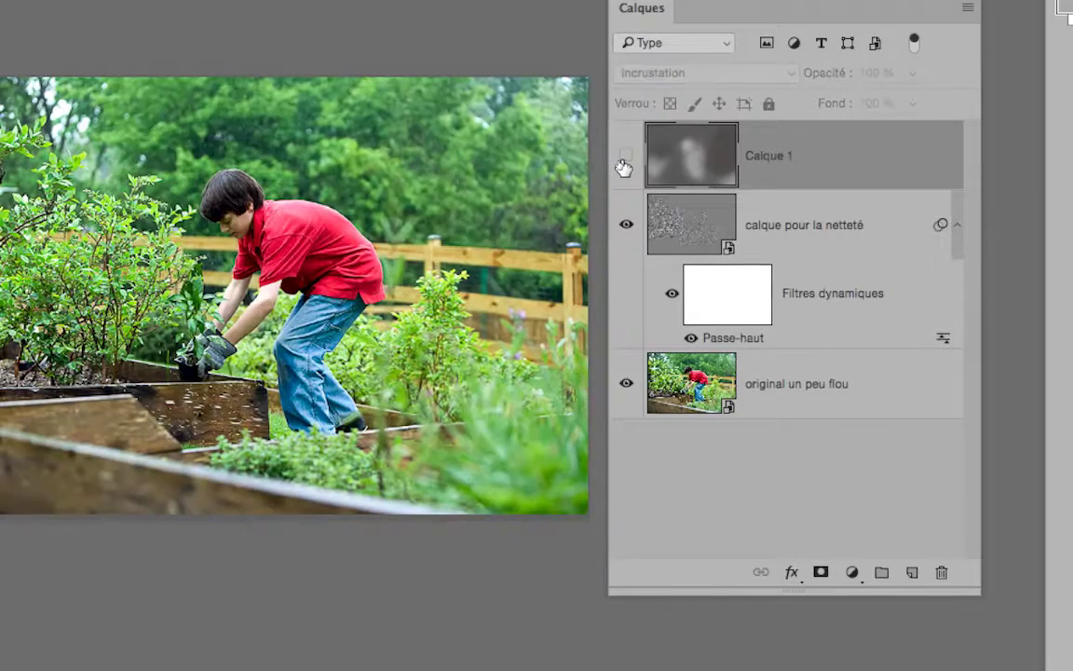
{"action": "left_click", "coordinate": [624, 167]}
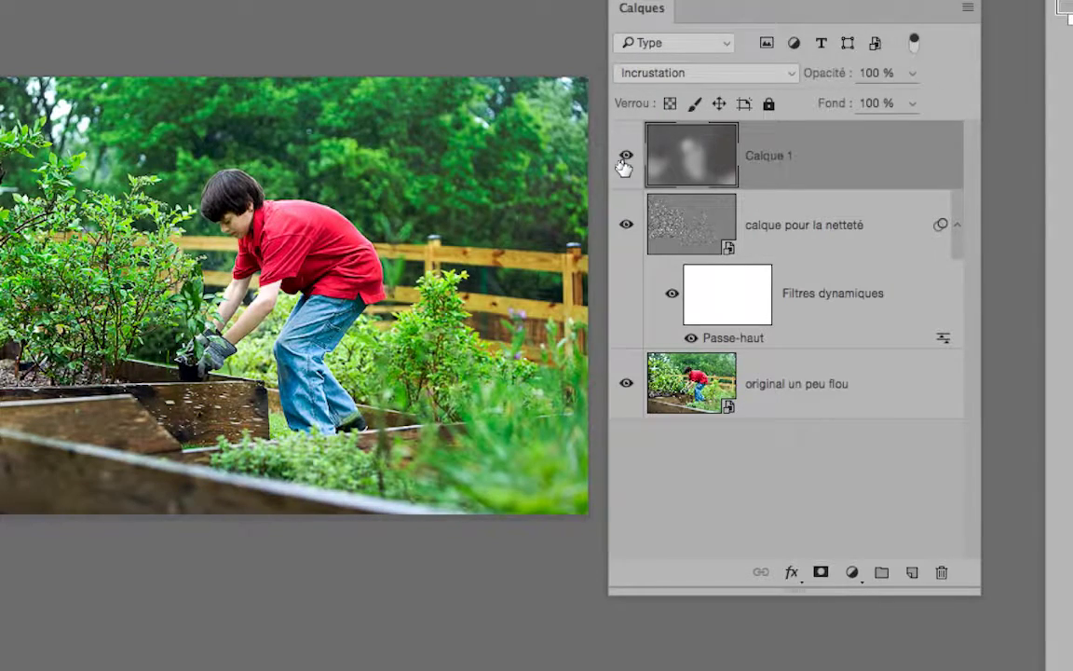
{"action": "left_click", "coordinate": [623, 168]}
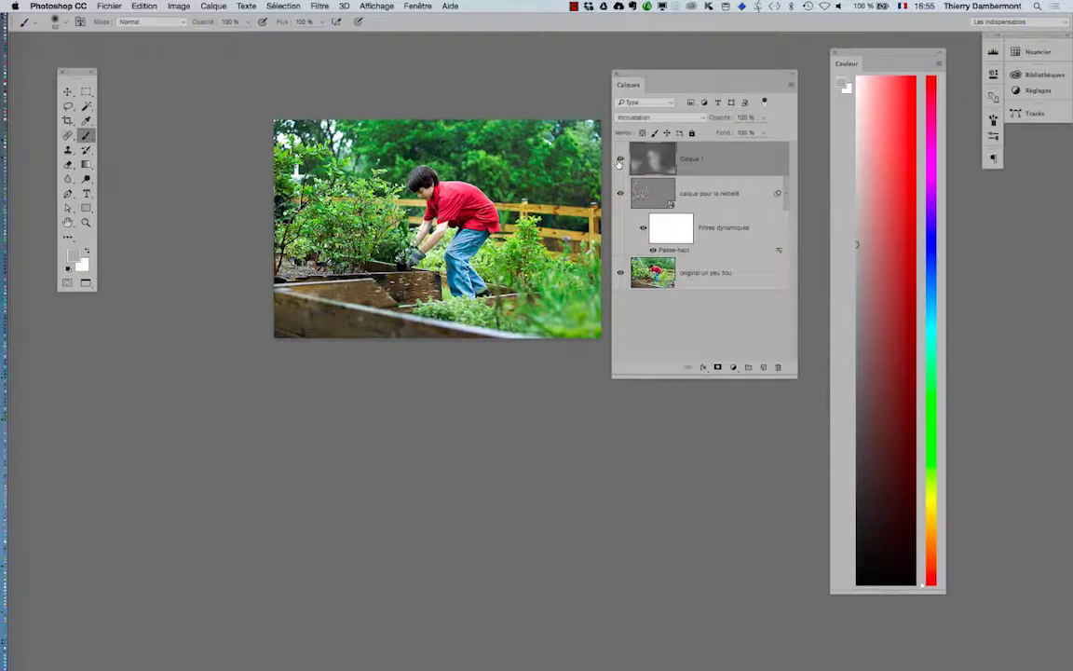
Enlarge the photo again and move the Calques panel clear of it, beside the Couleur panel.
{"action": "left_click_drag", "start_coordinate": [524, 194], "coordinate": [468, 221]}
{"action": "scroll", "coordinate": [380, 241], "scroll_direction": "up", "scroll_amount": 2}
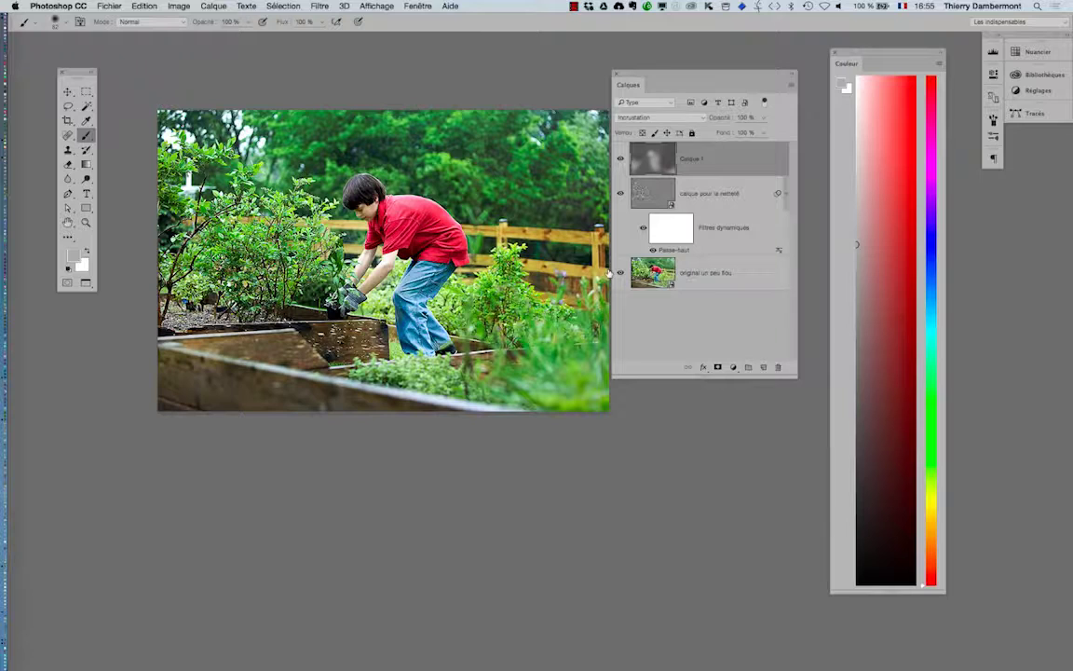
{"action": "left_click_drag", "start_coordinate": [647, 77], "coordinate": [681, 62]}
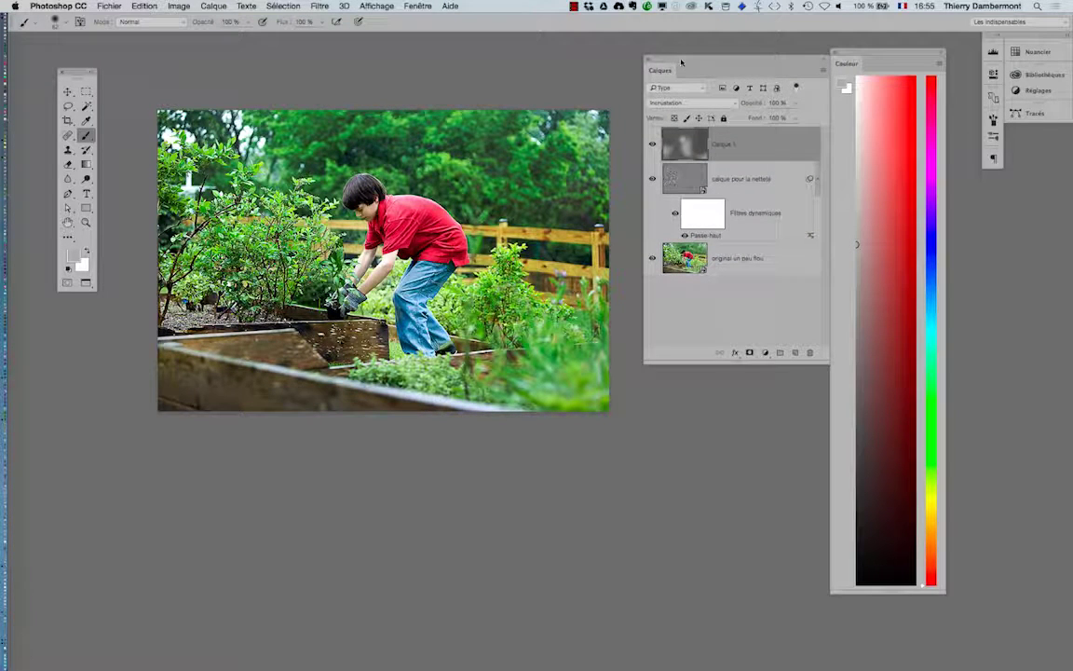
Set the Passe-haut smart filter's radius to 2.2 pixels on the sharpening layer "calque pour la netteté".
{"action": "left_click", "coordinate": [86, 222]}
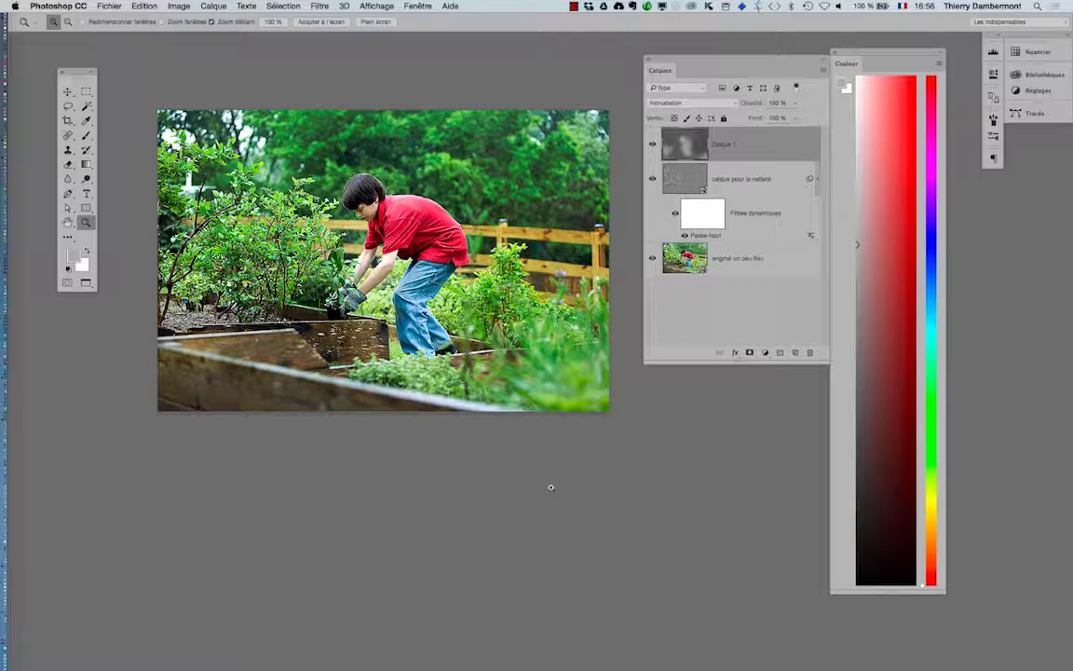
{"action": "double_click", "coordinate": [705, 236]}
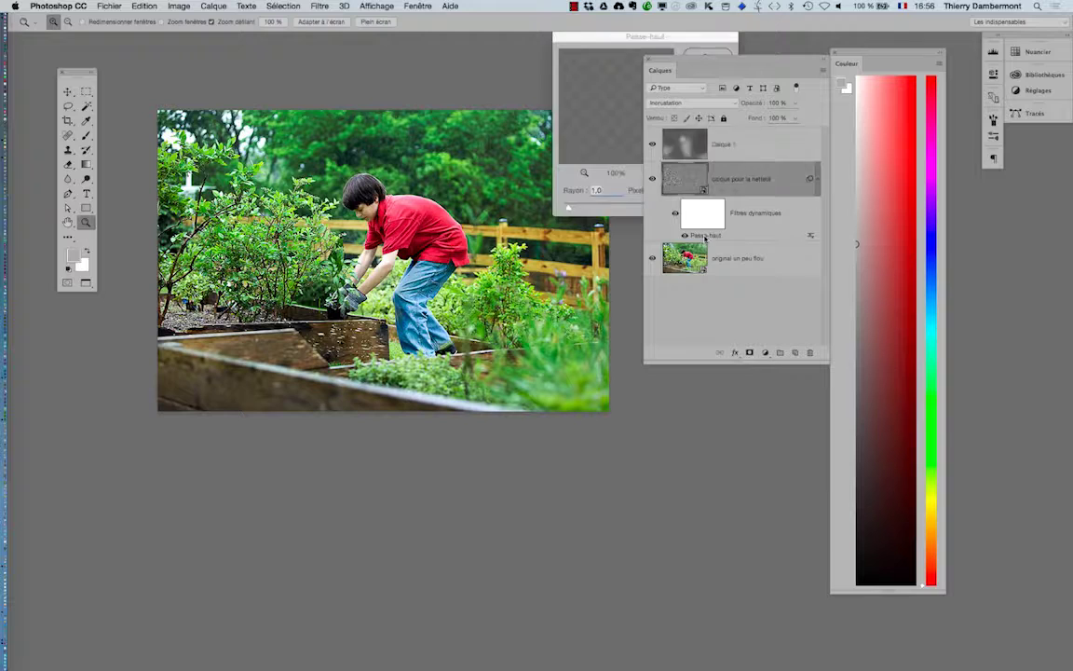
{"action": "left_click_drag", "start_coordinate": [610, 42], "coordinate": [671, 59]}
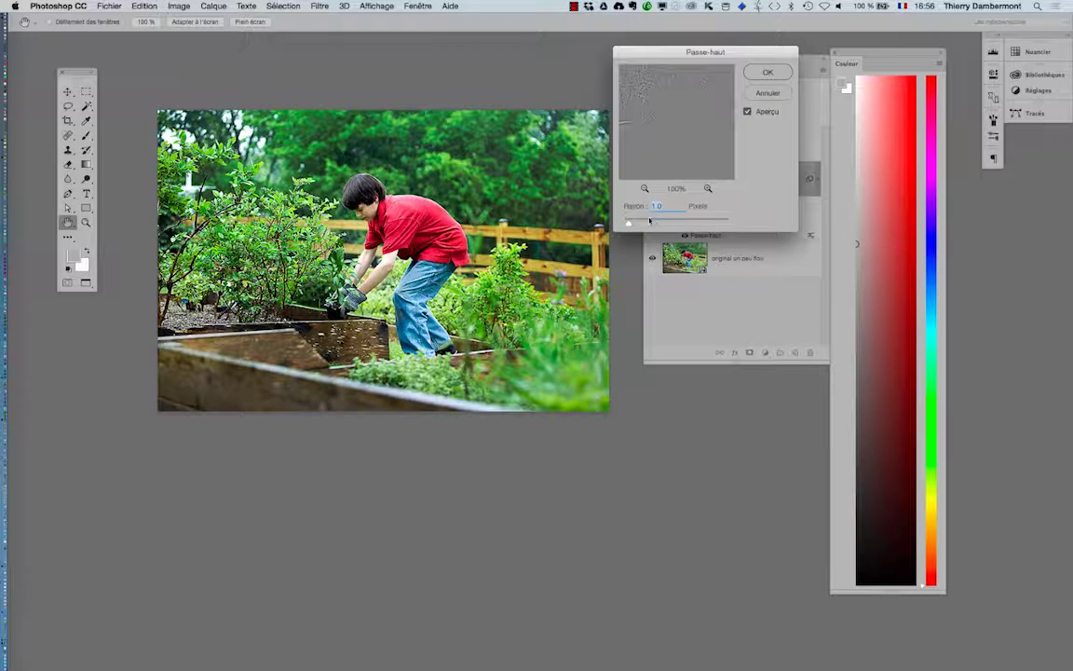
{"action": "left_click_drag", "start_coordinate": [627, 223], "coordinate": [632, 224]}
{"action": "left_click_drag", "start_coordinate": [630, 224], "coordinate": [631, 225]}
{"action": "left_click_drag", "start_coordinate": [687, 60], "coordinate": [673, 312]}
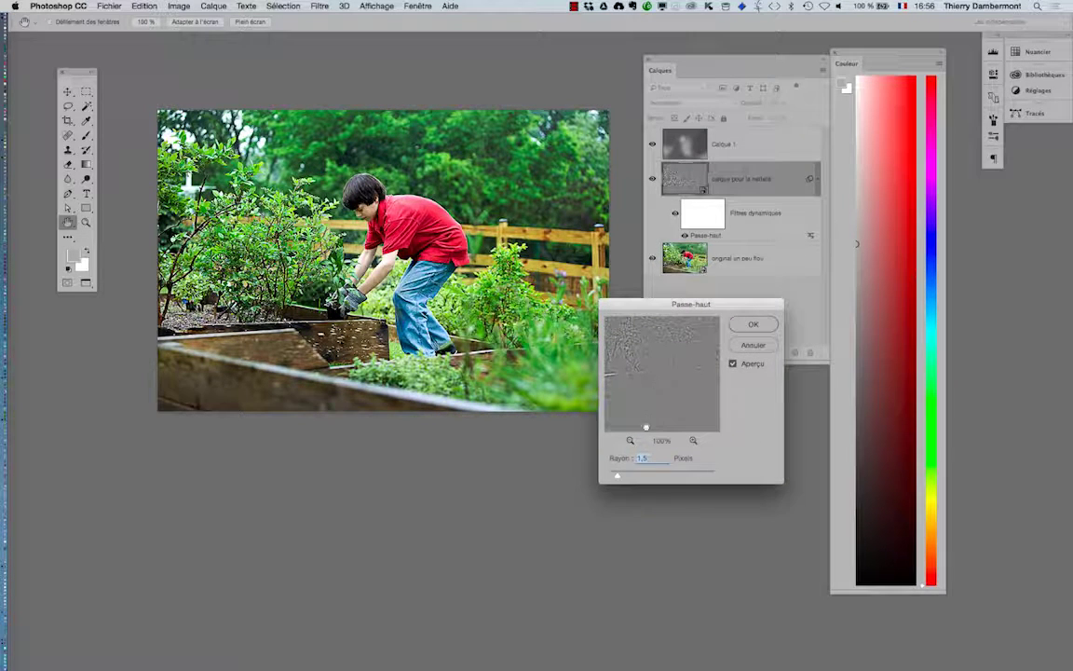
{"action": "left_click_drag", "start_coordinate": [608, 477], "coordinate": [615, 478]}
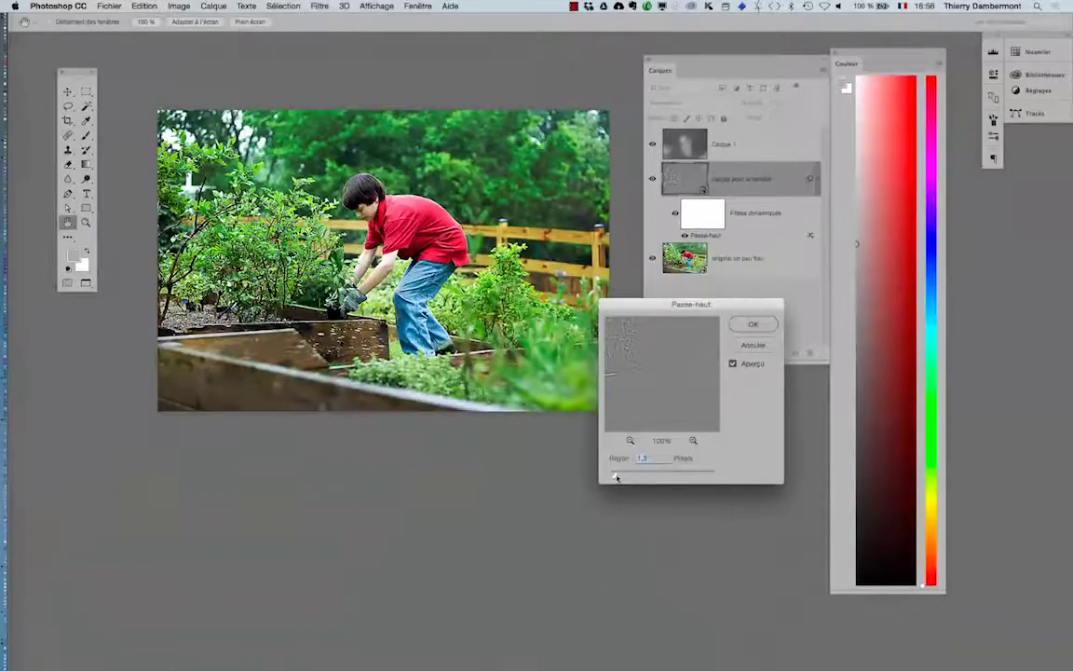
{"action": "left_click_drag", "start_coordinate": [616, 477], "coordinate": [621, 479]}
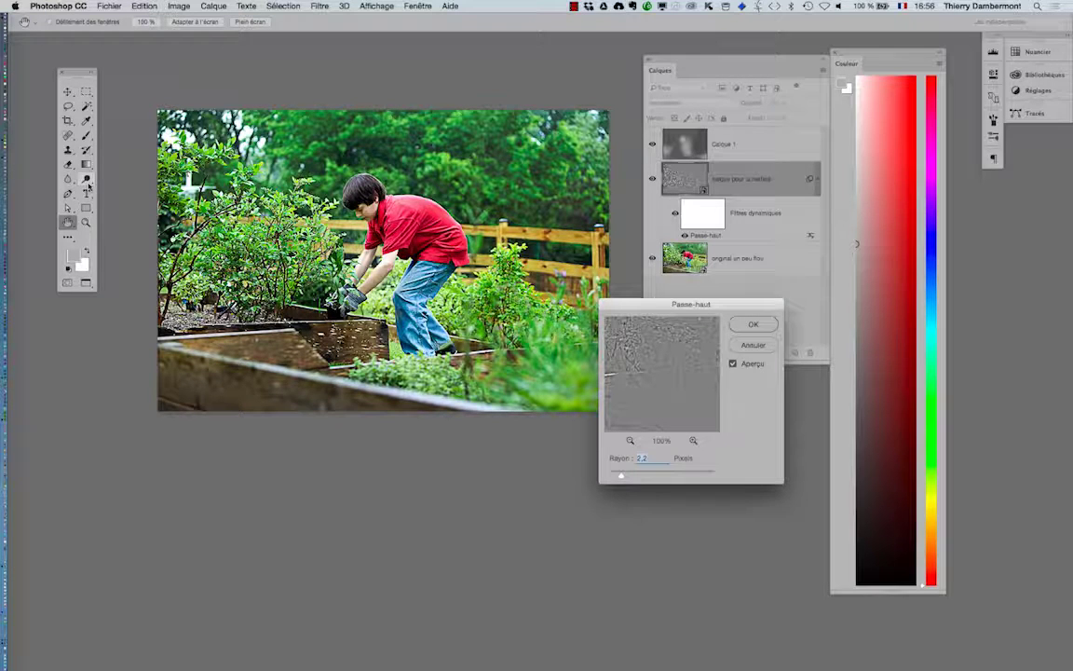
{"action": "left_click", "coordinate": [762, 328]}
Select the dodge tool and look at the other toning tools grouped with it.
{"action": "left_click", "coordinate": [87, 180]}
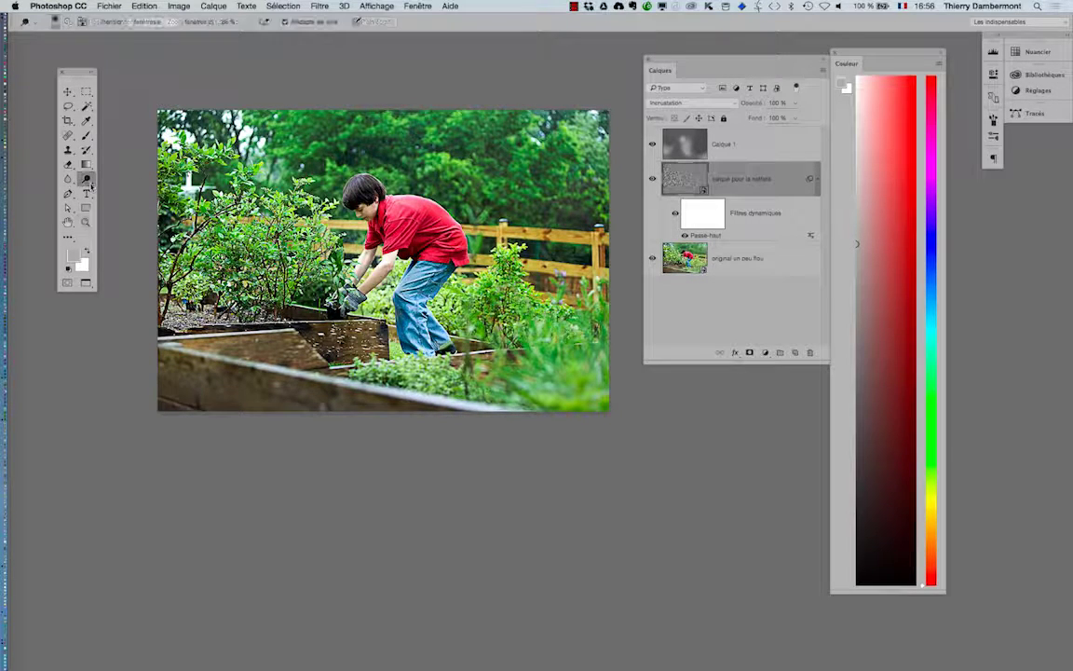
{"action": "left_click", "coordinate": [89, 185]}
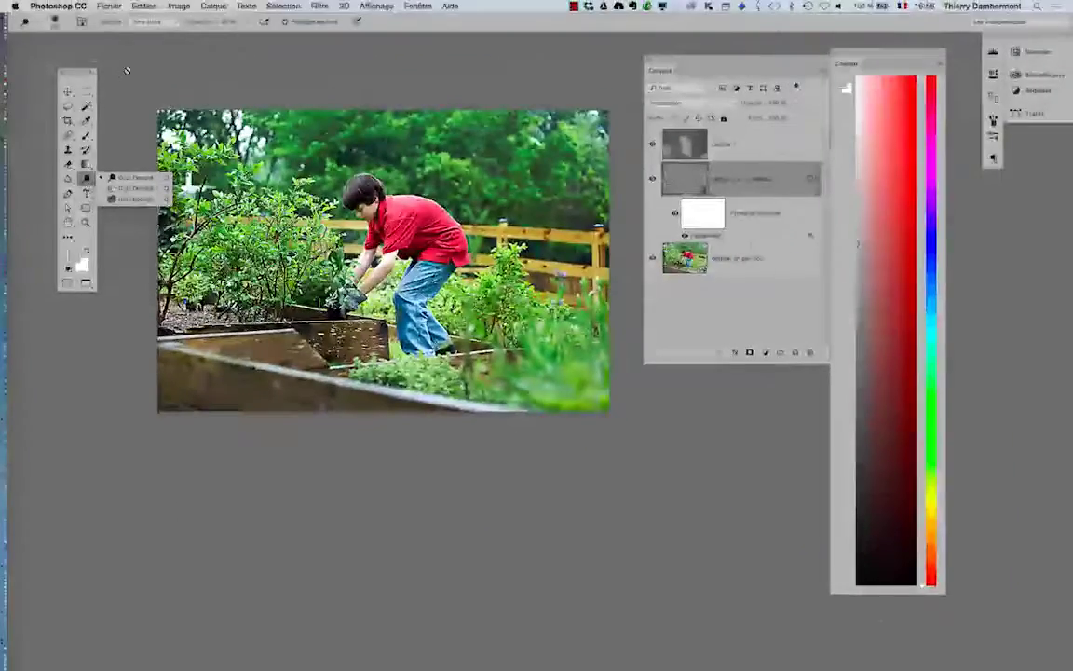
{"action": "left_click", "coordinate": [133, 71]}
{"action": "key", "text": "Return"}
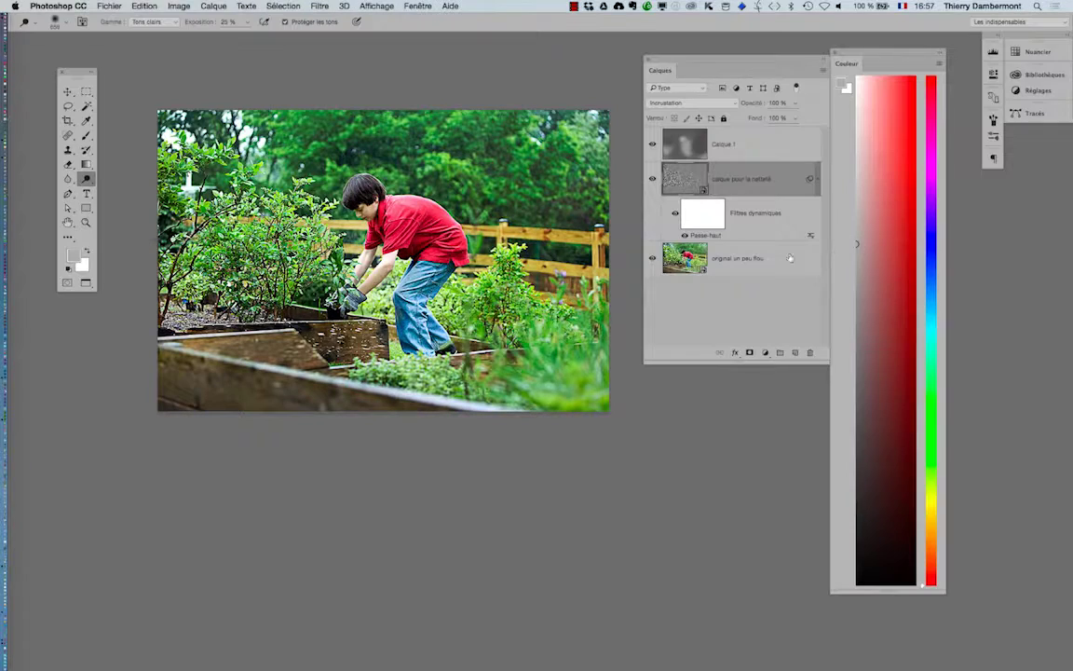
Save the layered image in Photoshop format in the "netteté par passe-haut" folder, editing the version number in its file name.
{"action": "left_click", "coordinate": [106, 7]}
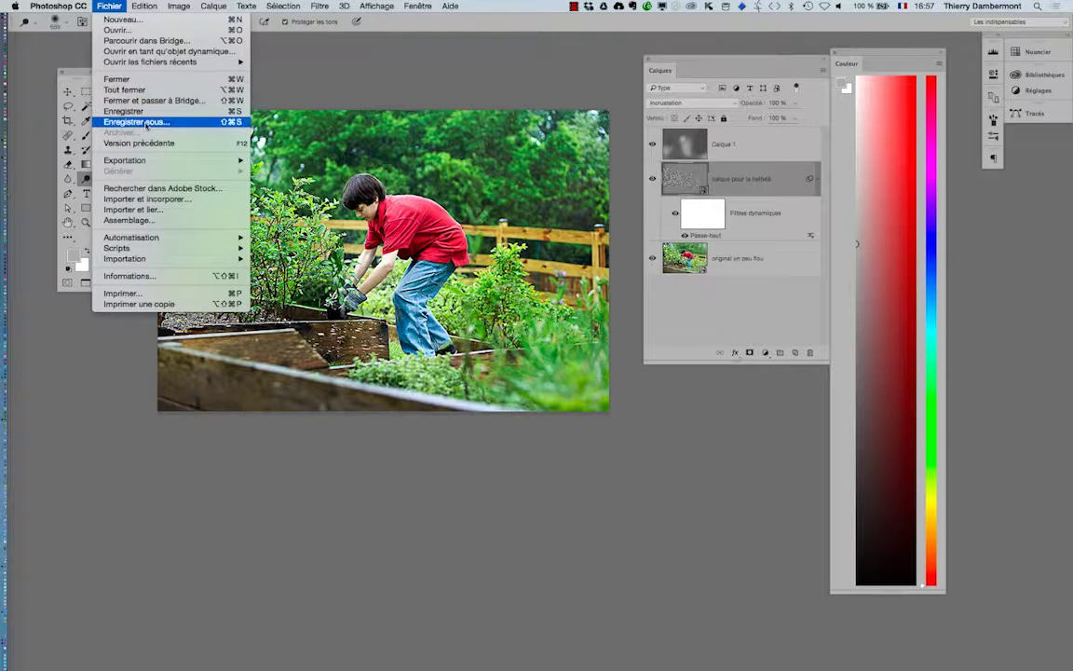
{"action": "left_click", "coordinate": [140, 122]}
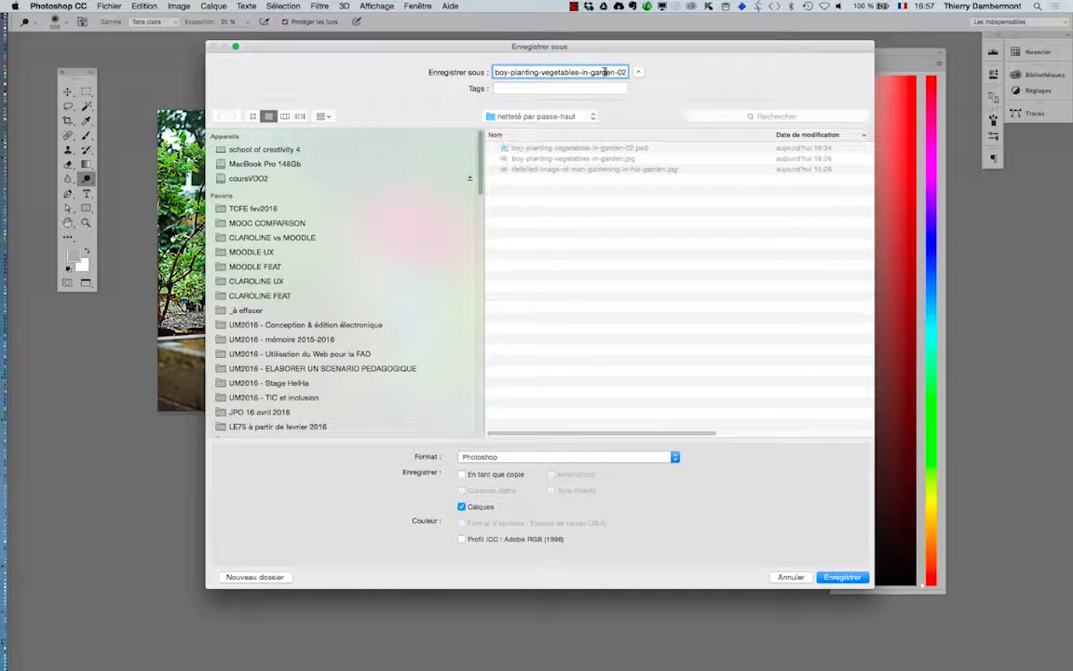
{"action": "left_click", "coordinate": [606, 72]}
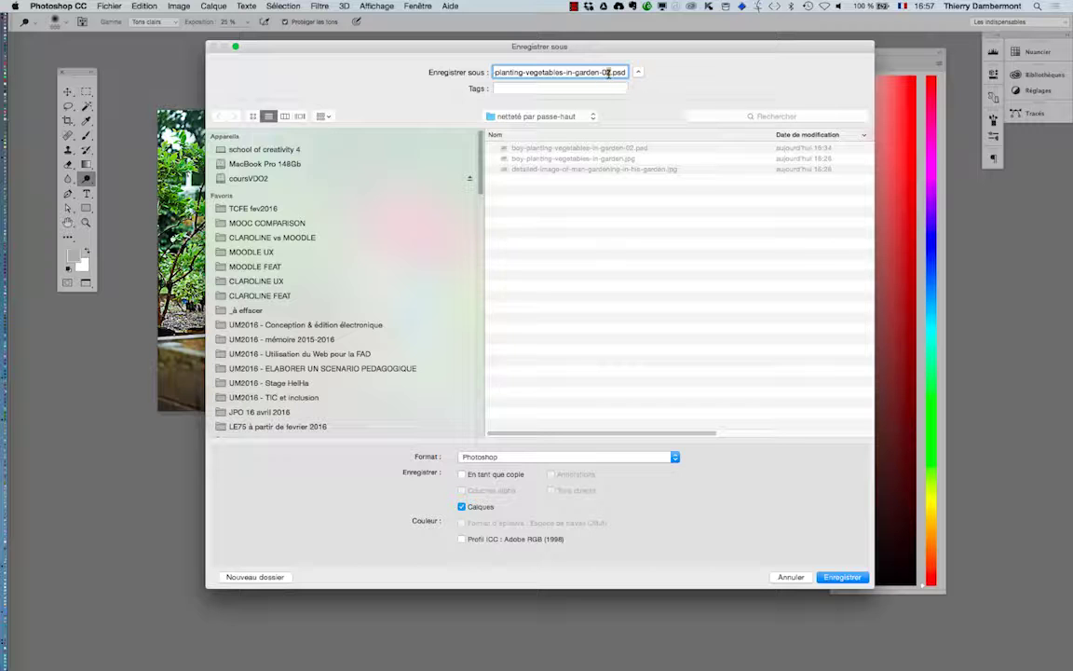
{"action": "key", "text": "Return"}
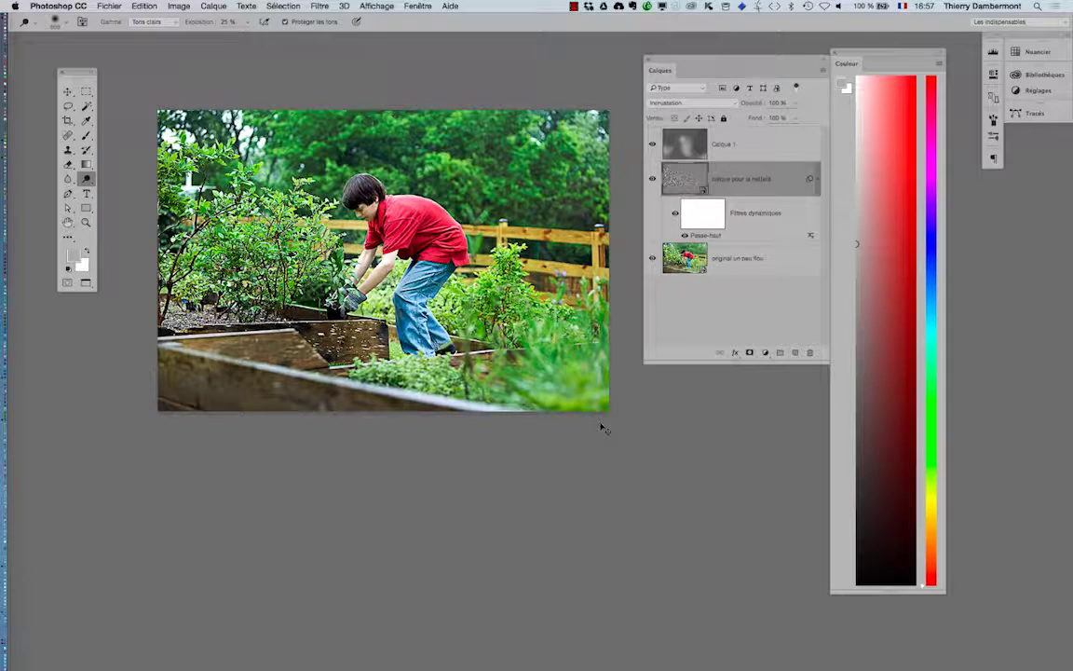
Compare the original photo with the enhanced result by toggling the visibility of Calque 1 and the sharpening layer.
{"action": "left_click", "coordinate": [652, 181]}
{"action": "left_click", "coordinate": [654, 147]}
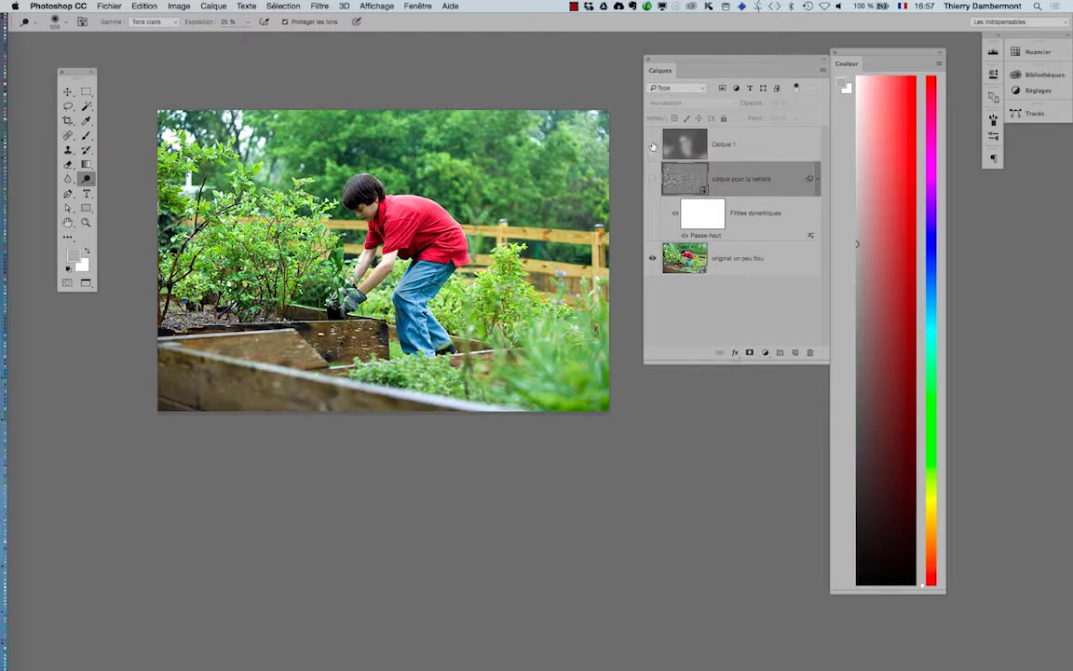
{"action": "left_click", "coordinate": [653, 178]}
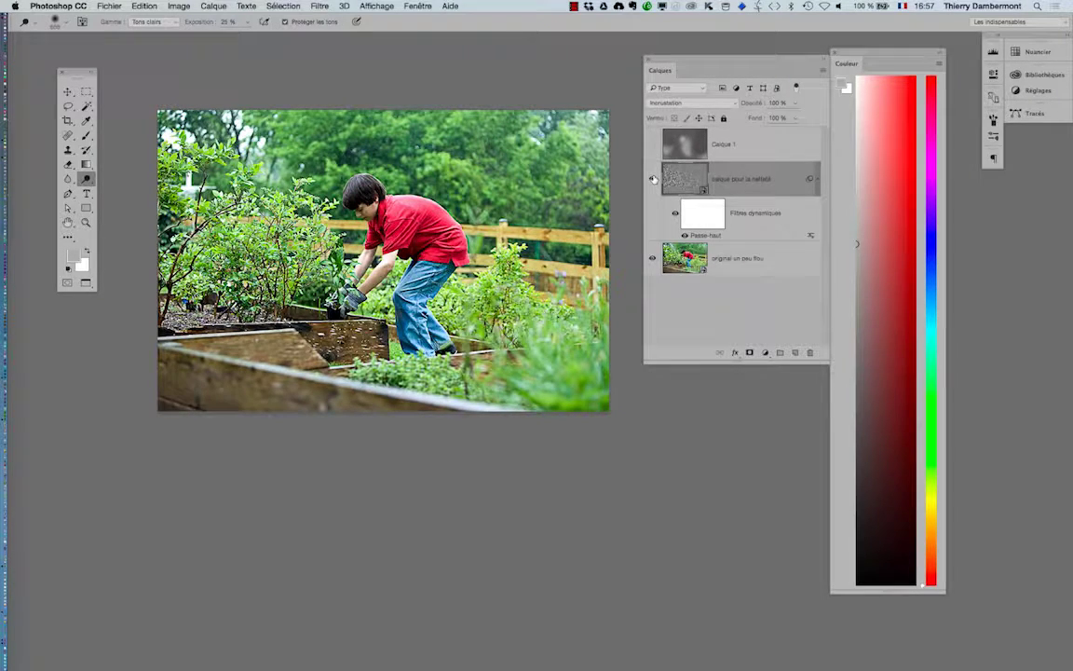
{"action": "left_click", "coordinate": [652, 144]}
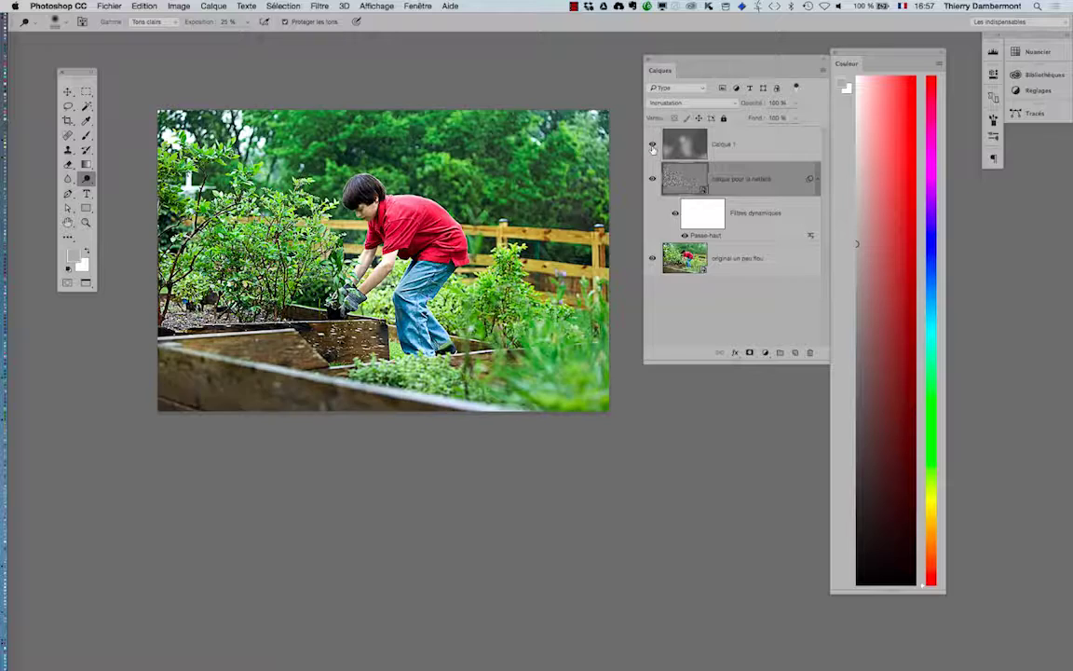
{"action": "left_click", "coordinate": [650, 179]}
{"action": "left_click", "coordinate": [650, 179]}
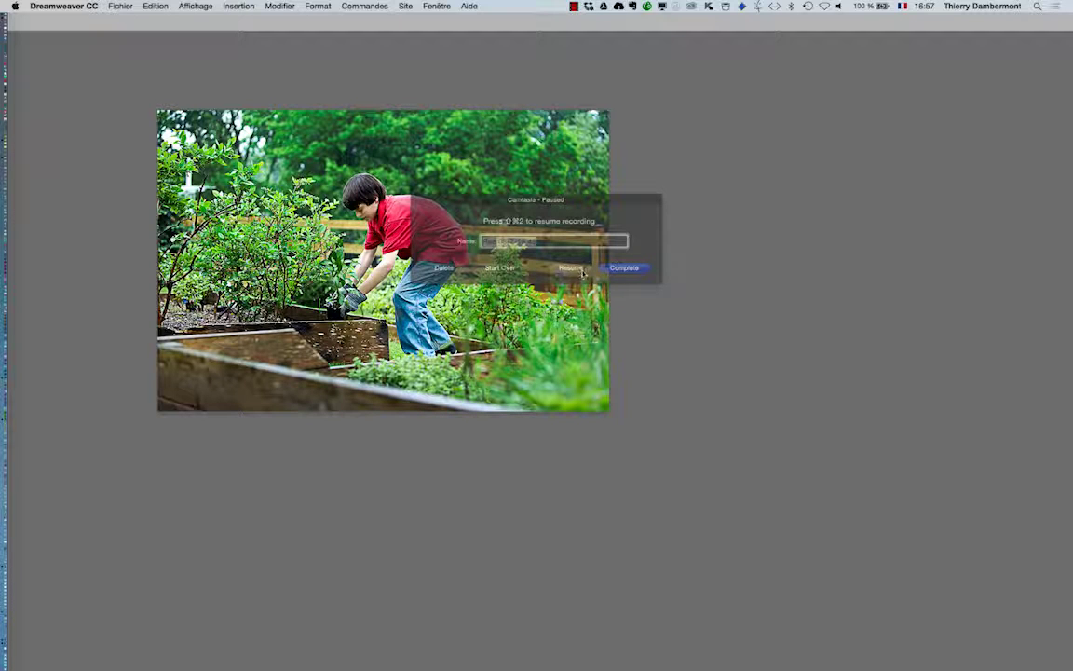
{"action": "left_click", "coordinate": [581, 271]}
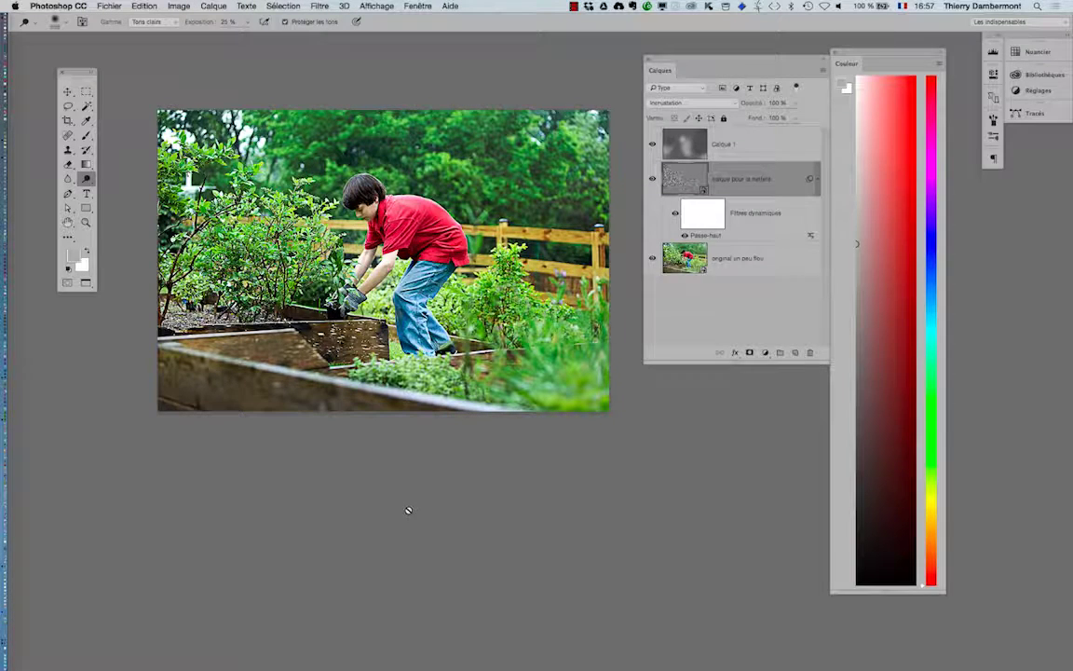